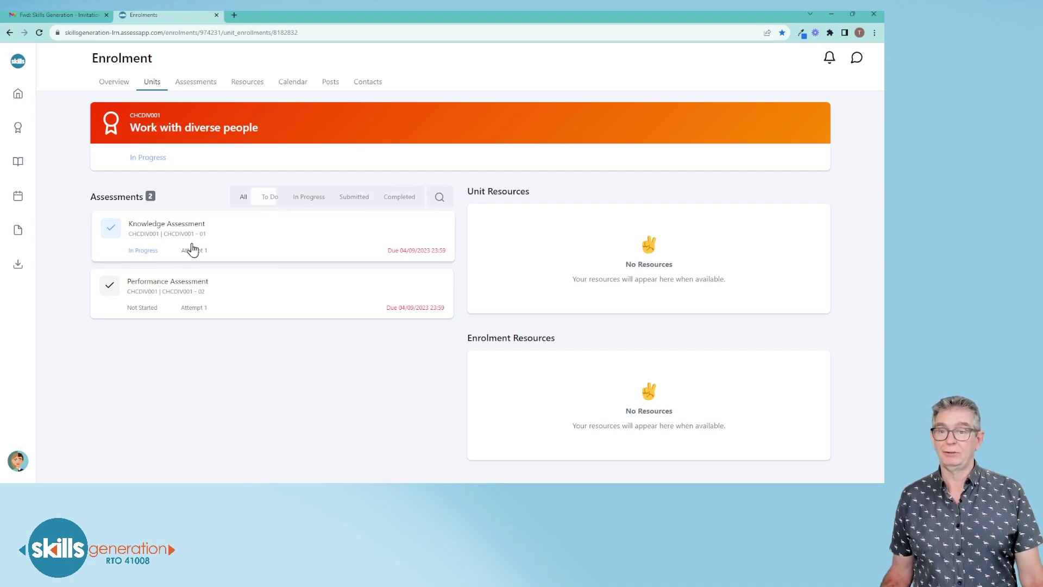
pyautogui.click(151, 235)
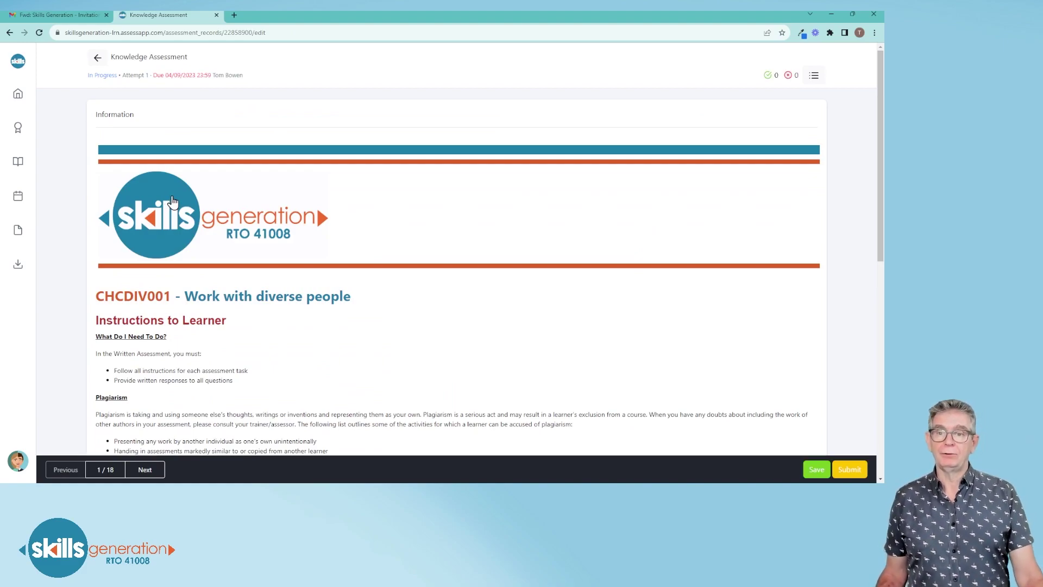
pyautogui.scroll(-2, 232, 282)
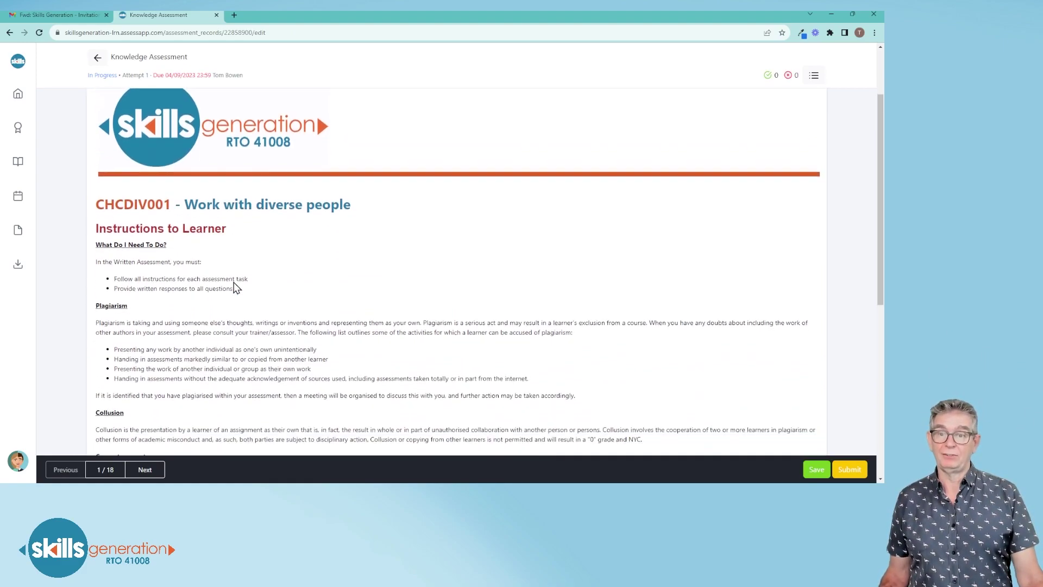
pyautogui.scroll(-2, 234, 281)
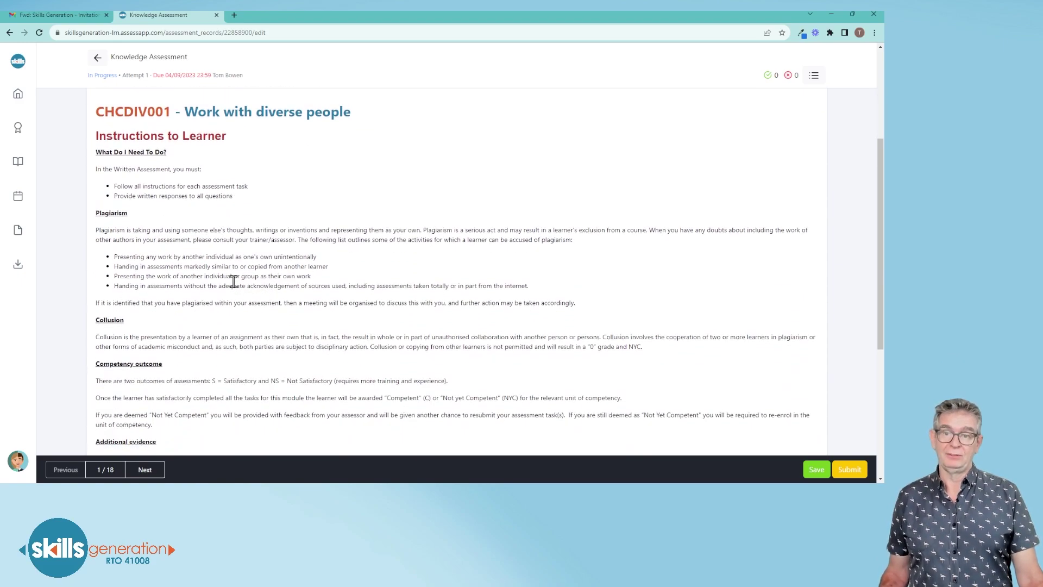
pyautogui.scroll(-1, 211, 266)
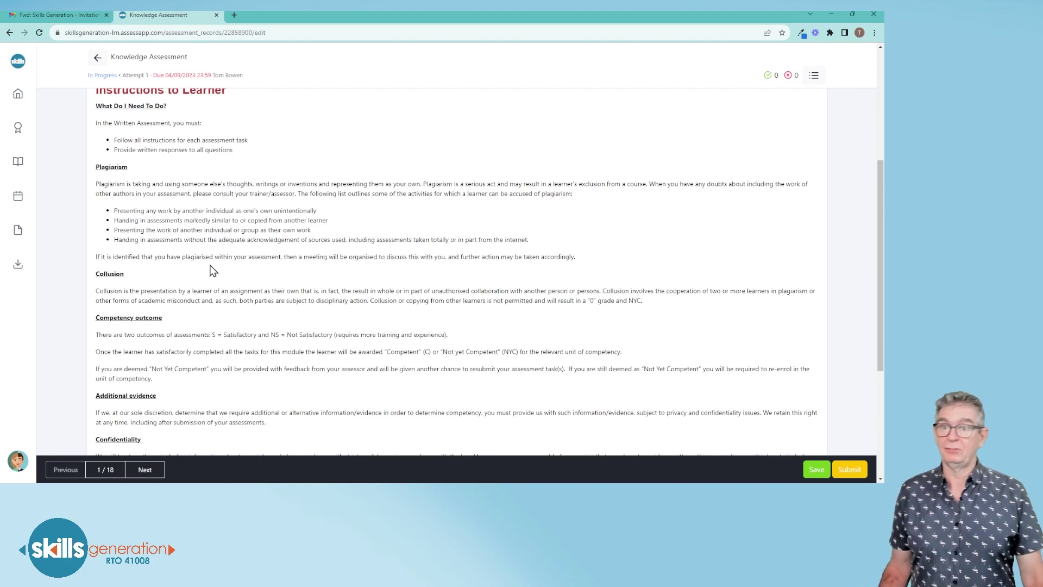
pyautogui.scroll(-1, 202, 247)
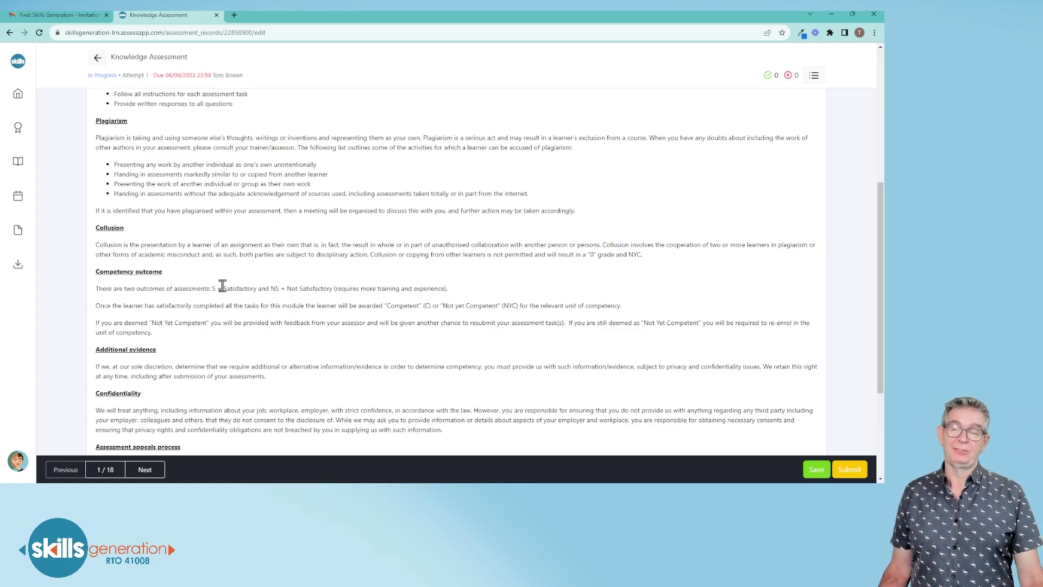
pyautogui.scroll(-1, 234, 284)
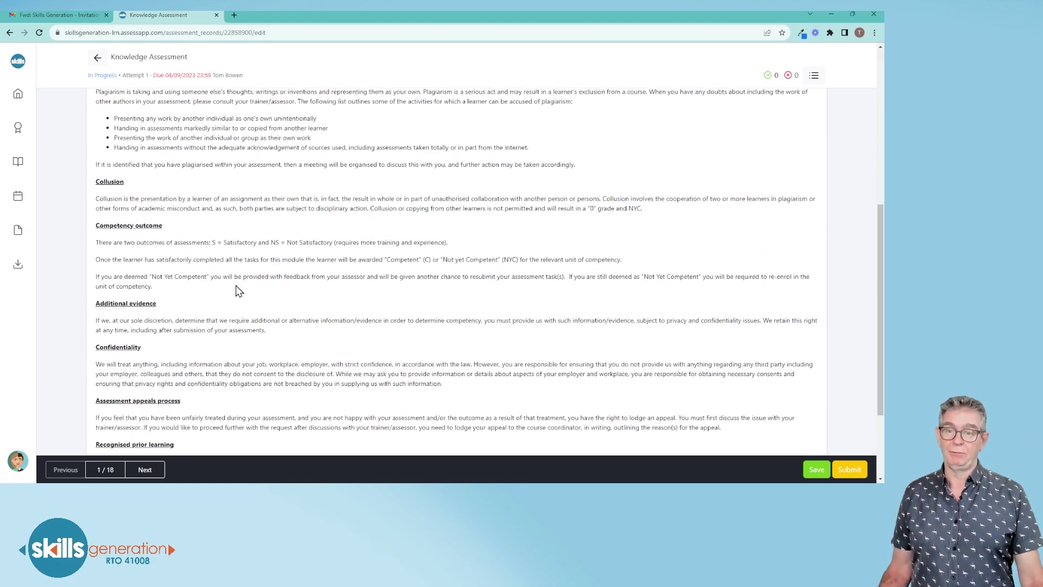
pyautogui.scroll(-1, 236, 285)
pyautogui.scroll(-1, 236, 285)
pyautogui.scroll(-1, 236, 286)
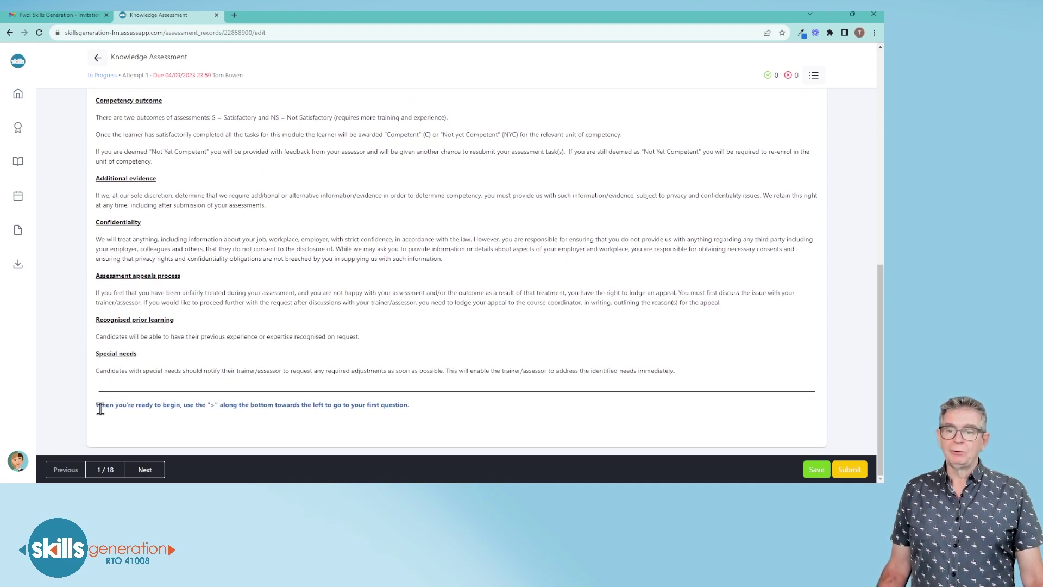
pyautogui.moveTo(101, 409); pyautogui.dragTo(404, 417)
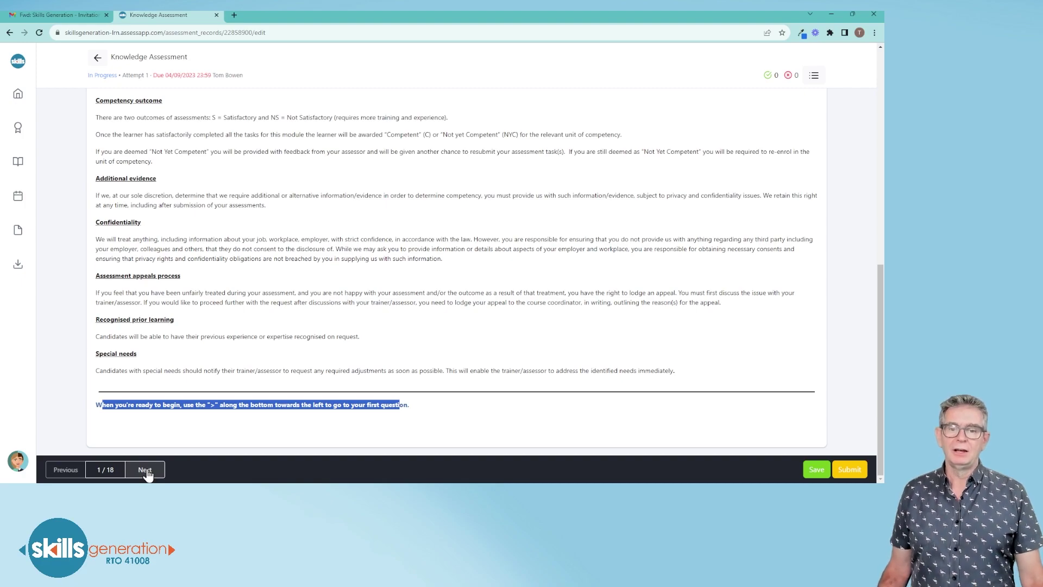
# Confirm 'I understand' on the instructions and continue to the Learner Guide page
pyautogui.click(156, 435)
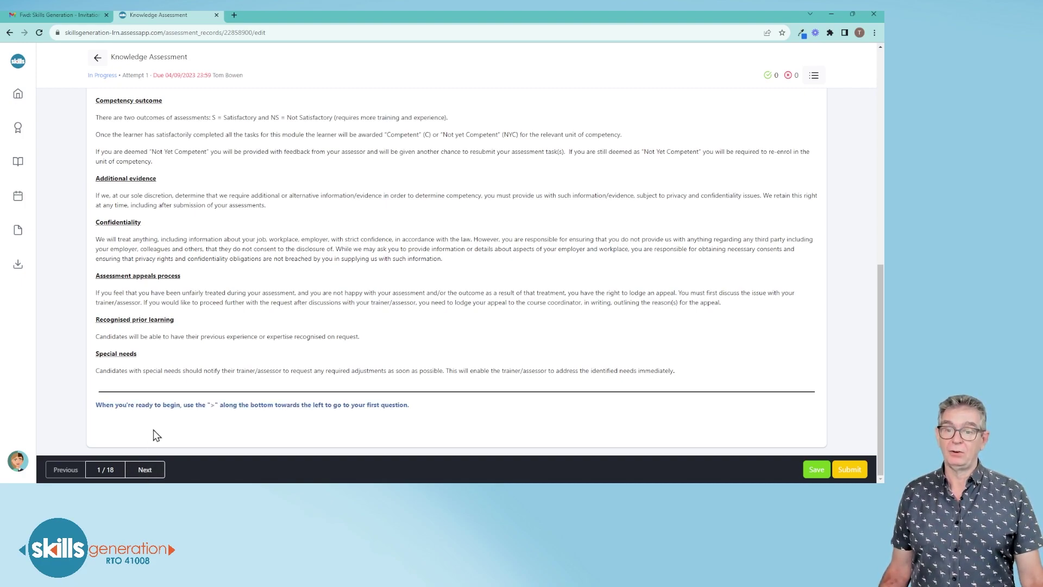
pyautogui.click(145, 470)
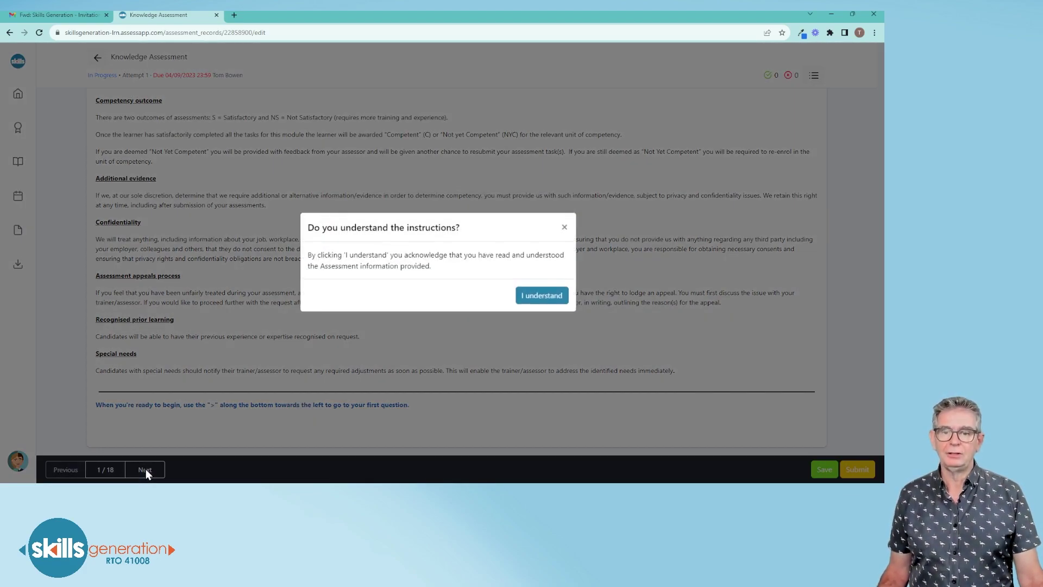
pyautogui.click(532, 297)
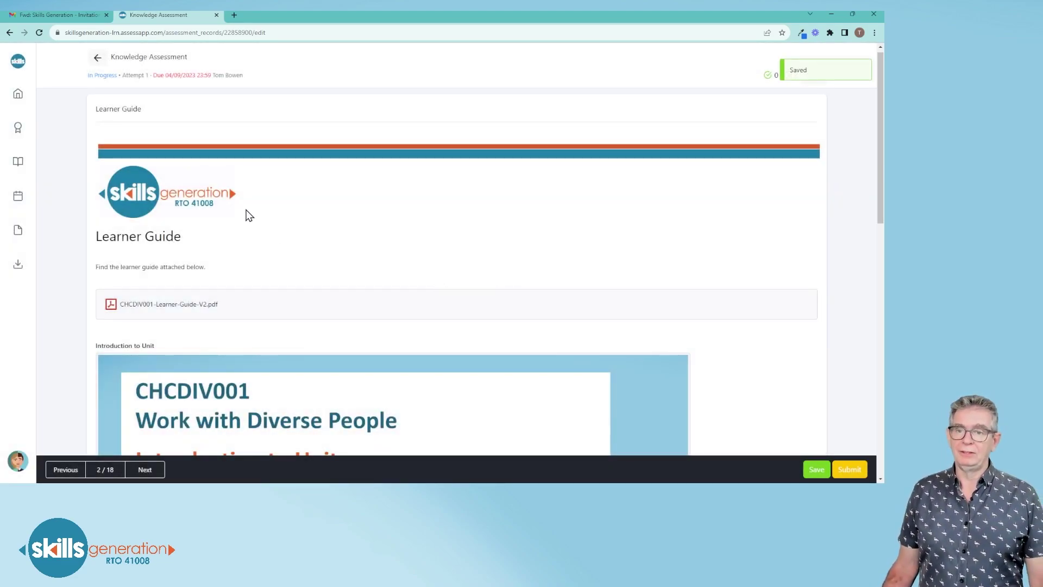
pyautogui.scroll(-1, 248, 212)
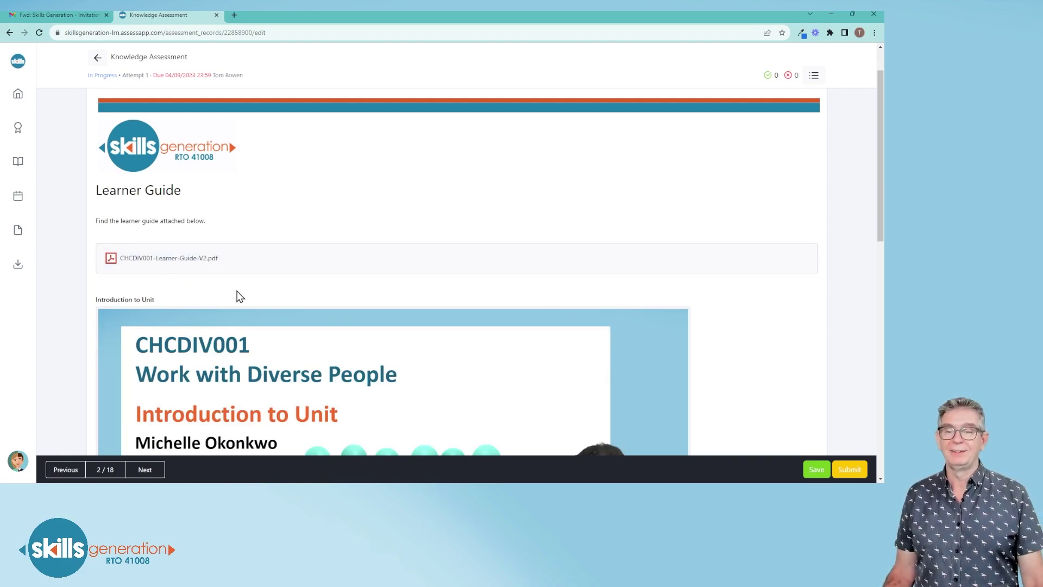
pyautogui.scroll(-1, 242, 296)
pyautogui.scroll(-4, 242, 296)
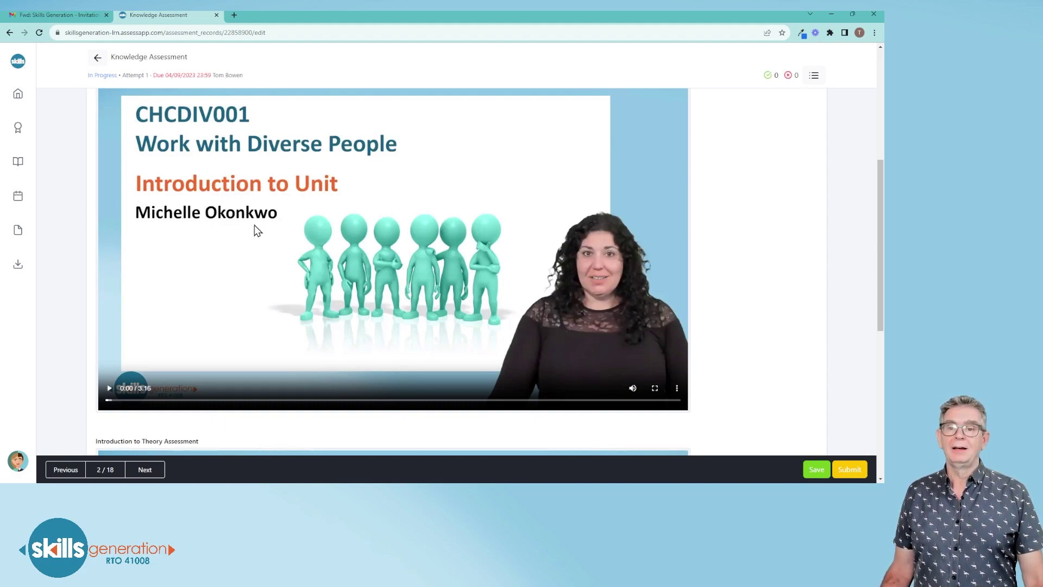
pyautogui.scroll(-1, 315, 232)
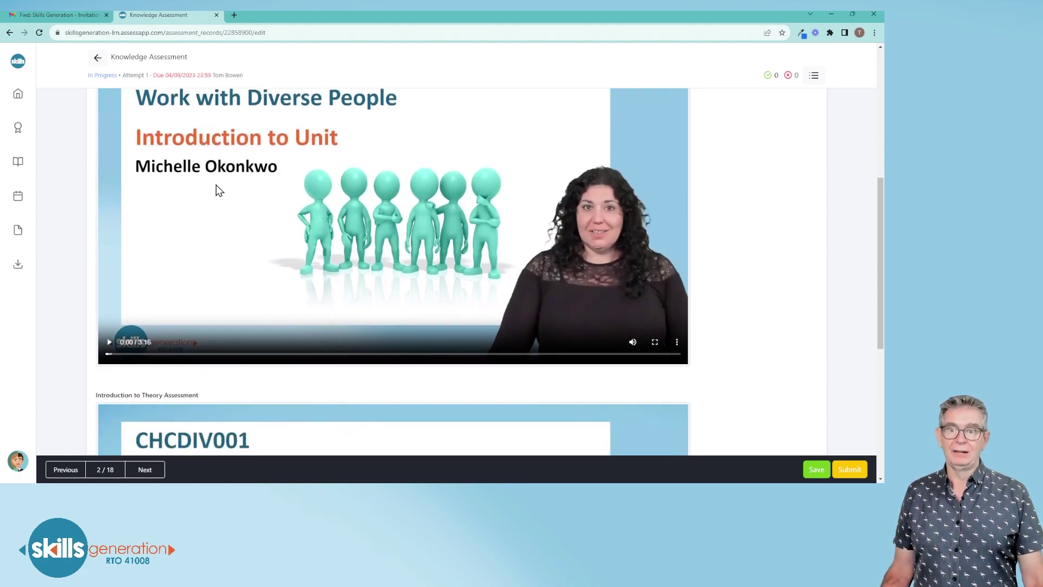
pyautogui.scroll(-3, 452, 261)
pyautogui.scroll(-2, 456, 268)
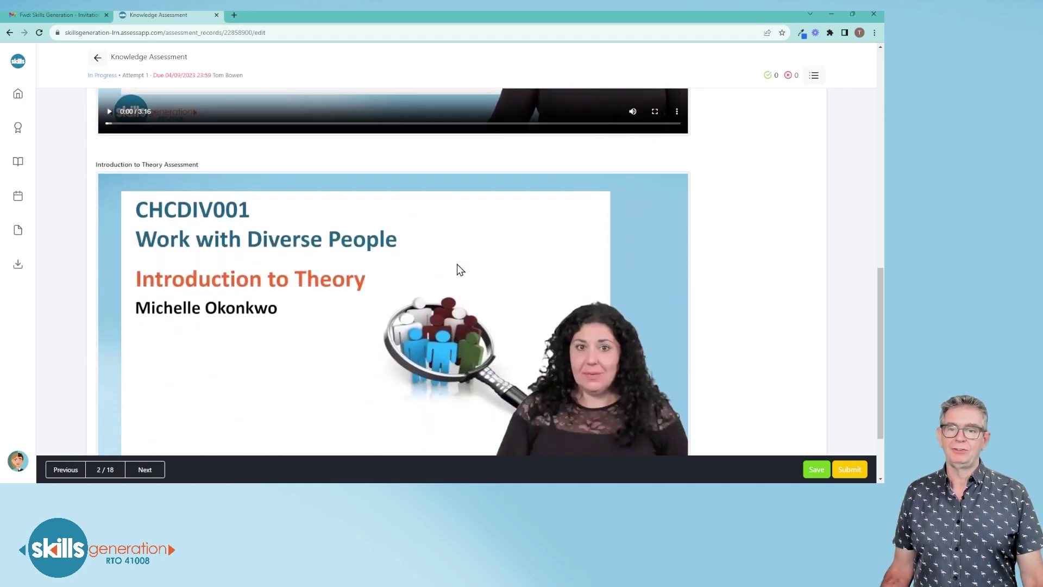
pyautogui.scroll(-2, 461, 267)
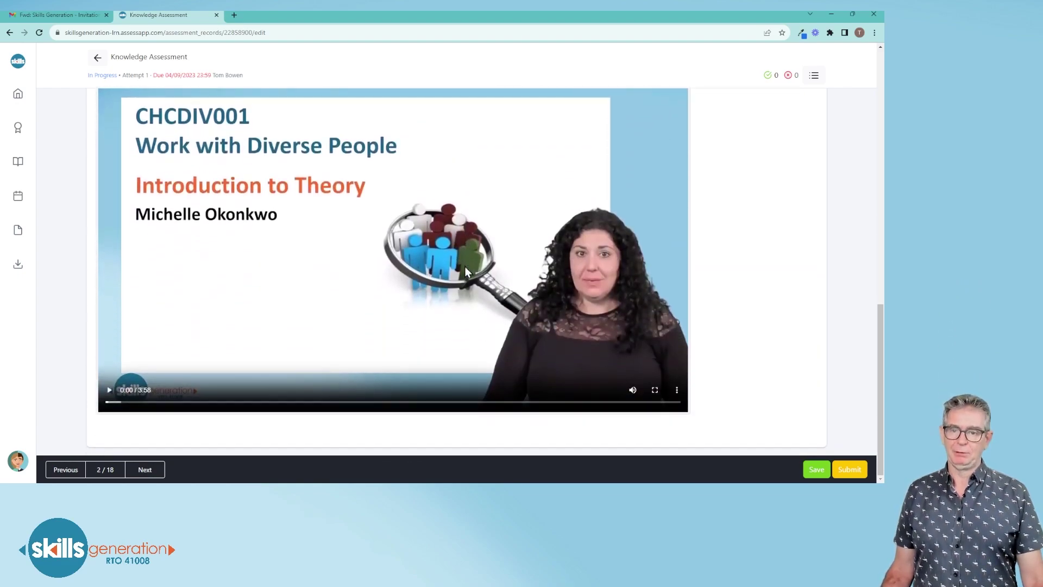
# On the Question 1 page, replace the Question 1a answer with 'asdfasdfasfd'
pyautogui.click(145, 472)
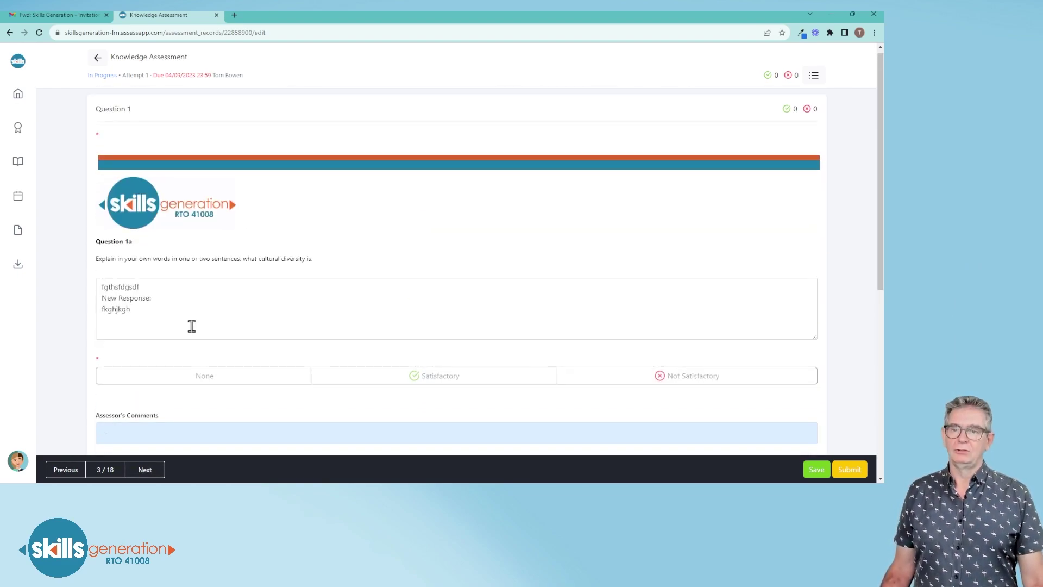
pyautogui.moveTo(142, 311); pyautogui.dragTo(93, 295)
pyautogui.press('Delete')
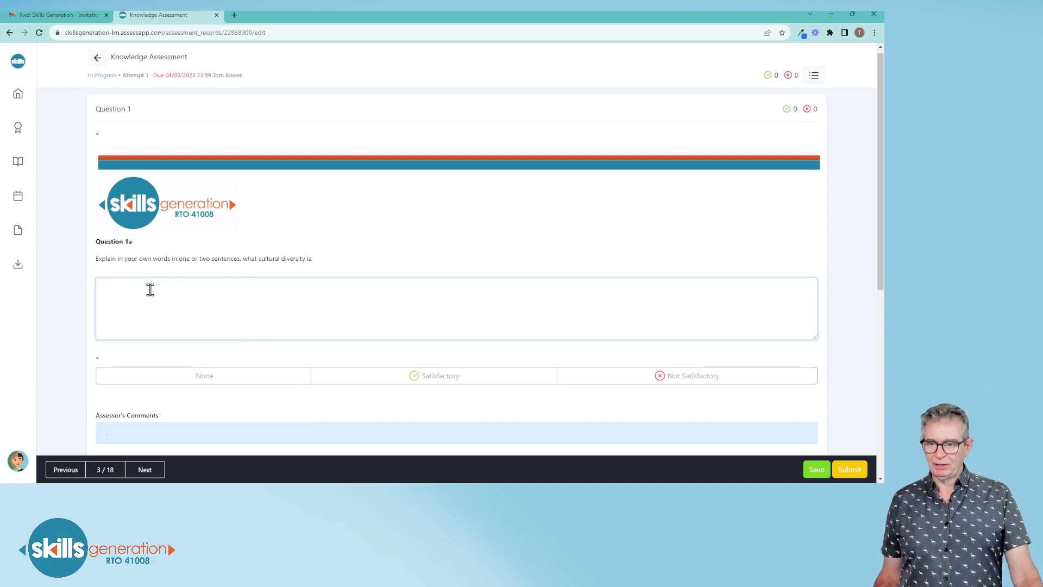
pyautogui.write('asdfasdfasfd')
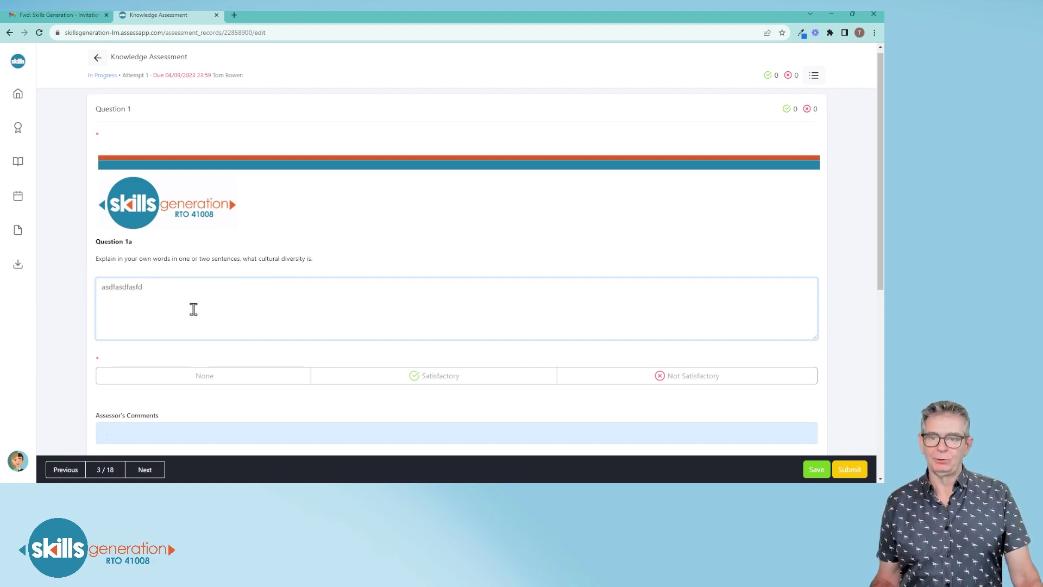
pyautogui.scroll(-2, 193, 309)
pyautogui.scroll(-1, 187, 311)
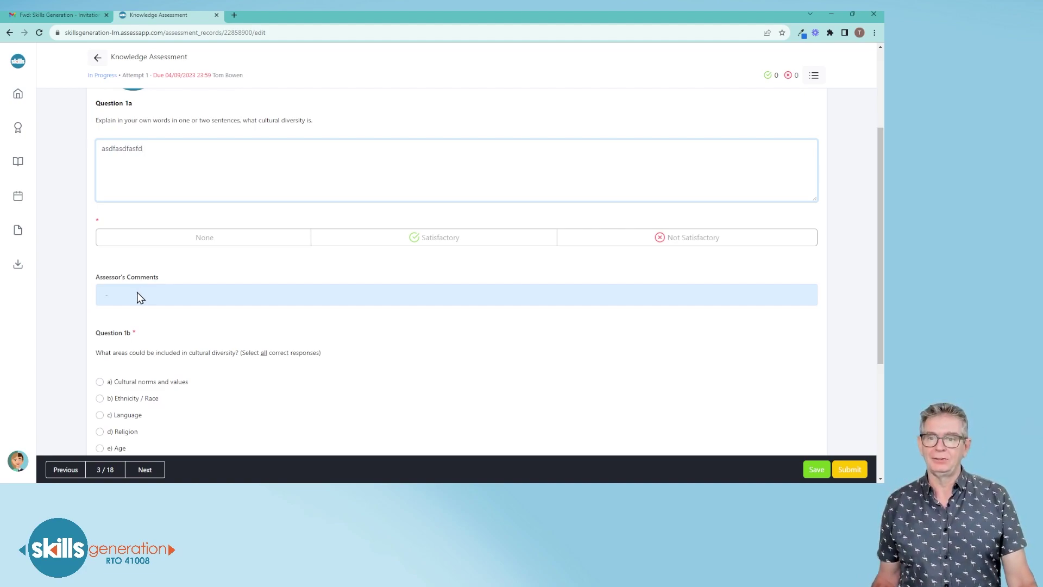
# Choose i) Gender as the Question 1b cultural diversity answer and save progress
pyautogui.scroll(-1, 140, 298)
pyautogui.scroll(2, 158, 157)
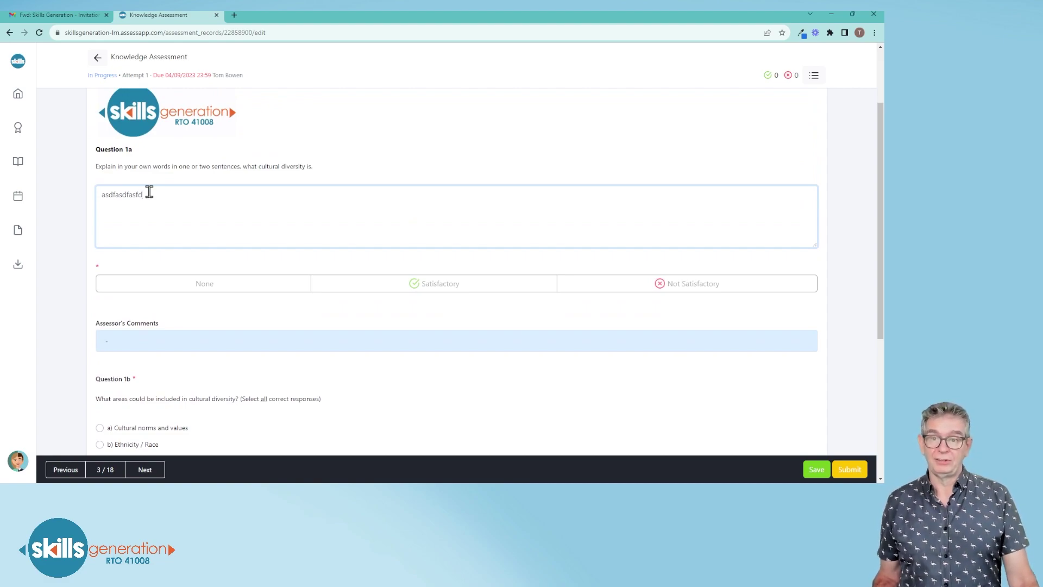
pyautogui.scroll(-2, 149, 192)
pyautogui.scroll(-1, 155, 218)
pyautogui.scroll(-1, 152, 212)
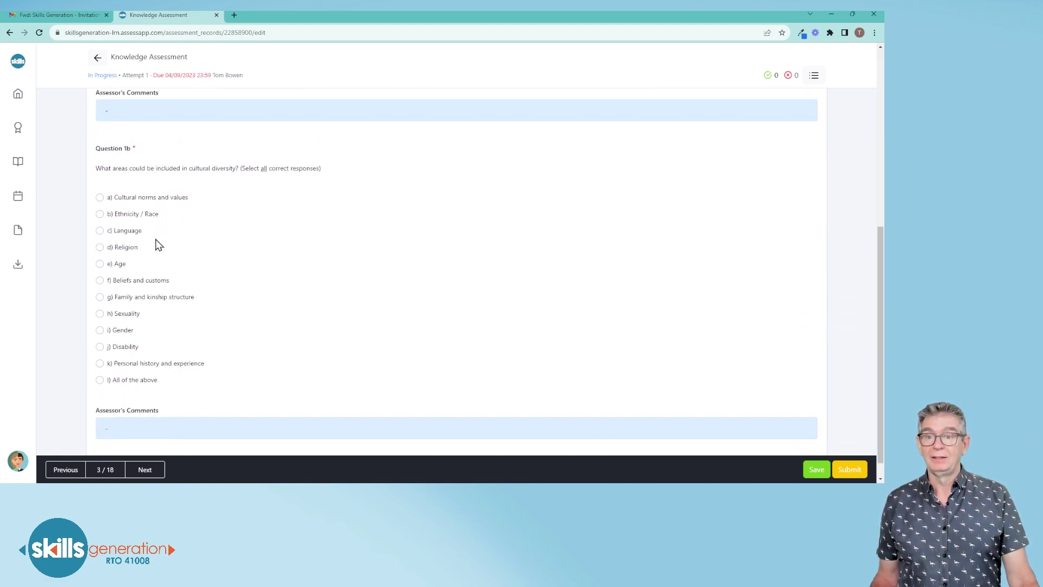
pyautogui.scroll(-1, 197, 279)
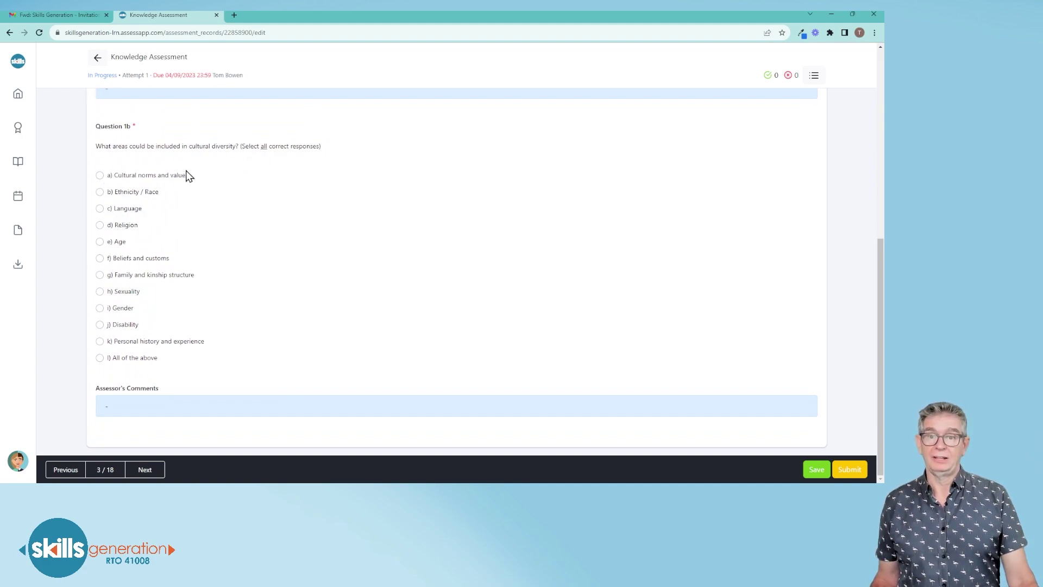
pyautogui.click(100, 175)
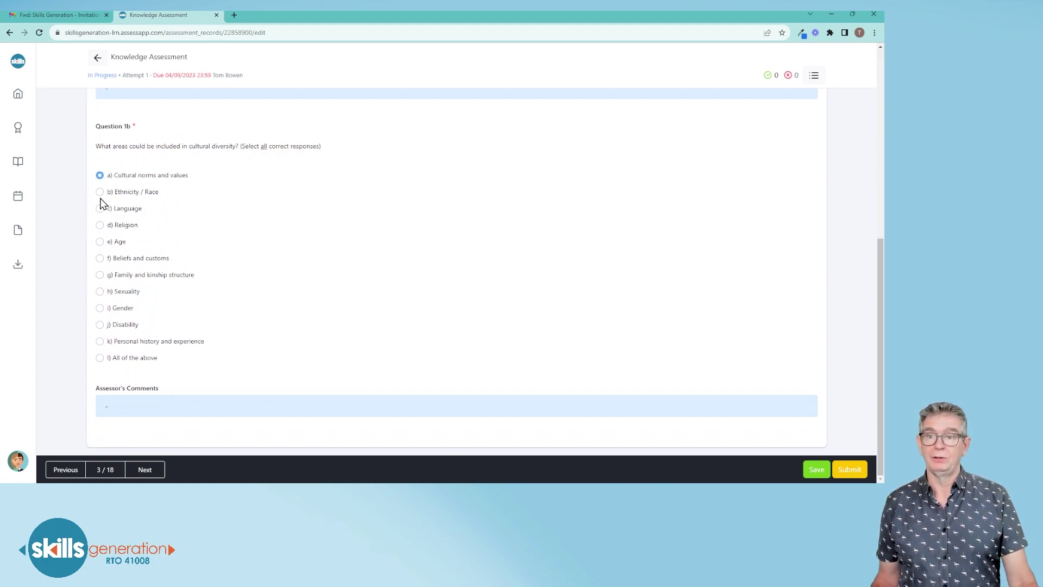
pyautogui.click(100, 225)
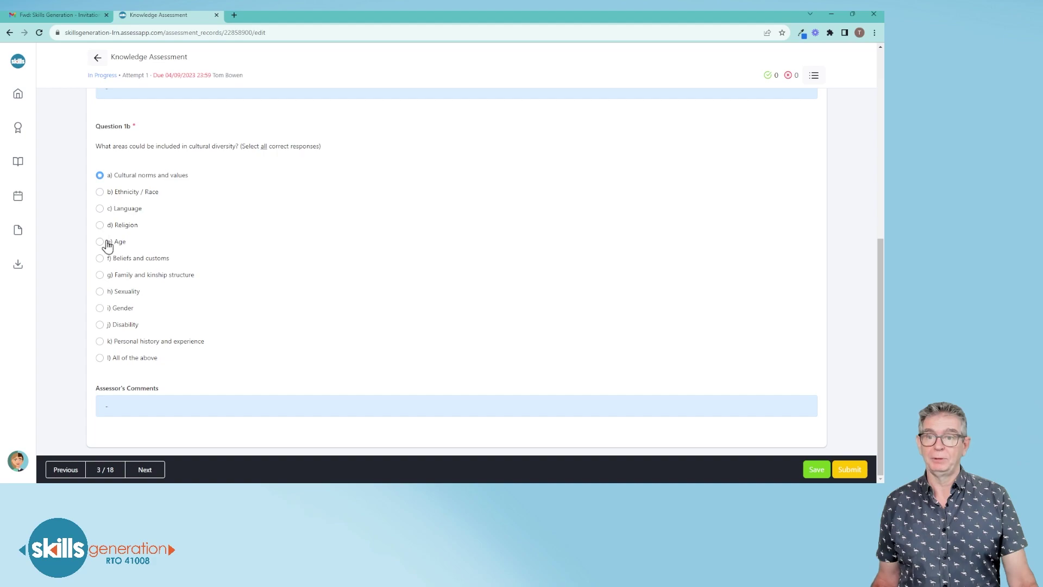
pyautogui.click(100, 275)
pyautogui.click(99, 308)
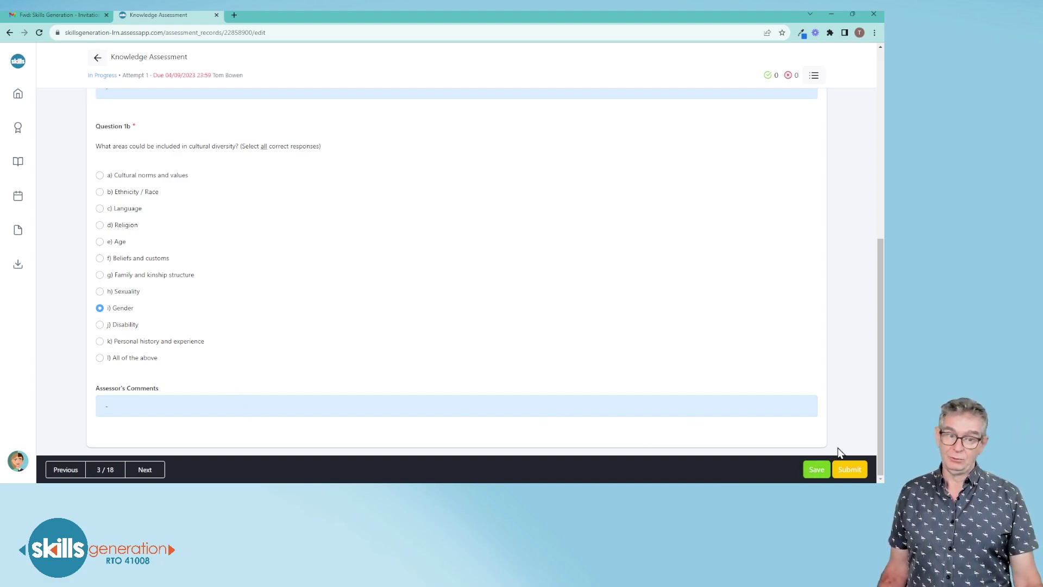
pyautogui.click(817, 476)
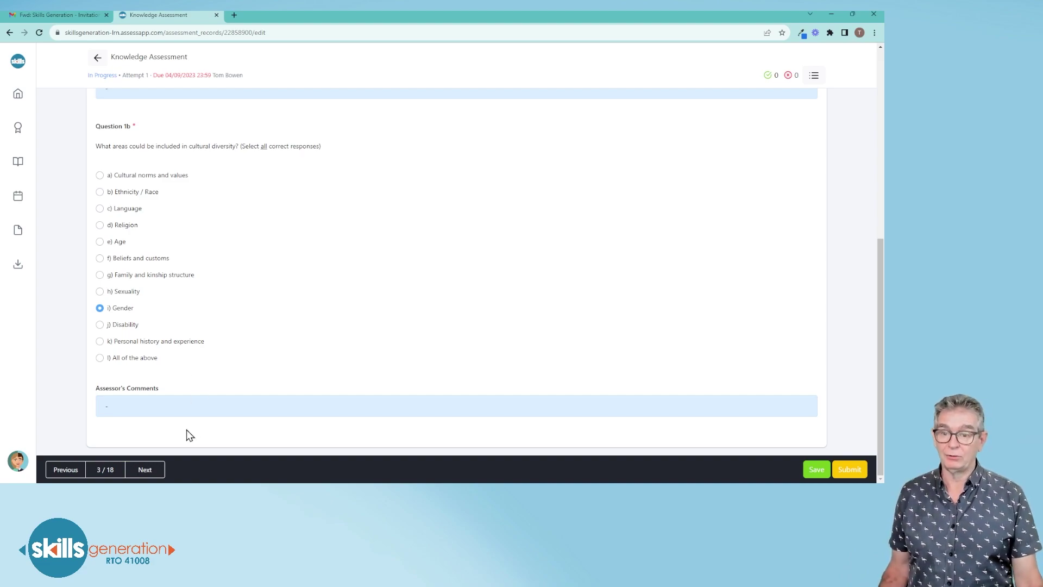
# Go to page 4 and scroll through Questions 2a–2d to the blank 2d answer
pyautogui.click(147, 471)
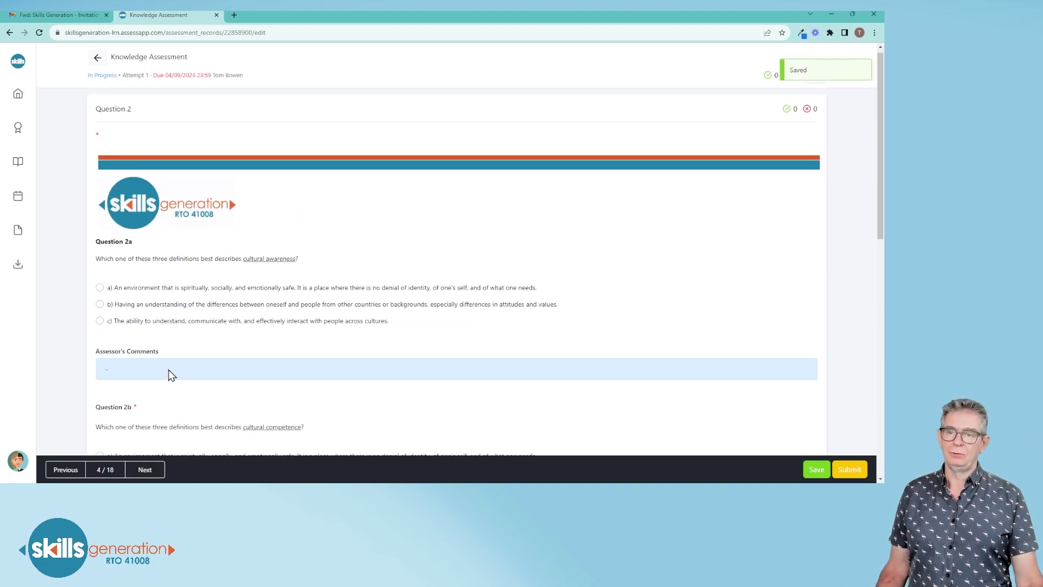
pyautogui.scroll(-1, 169, 371)
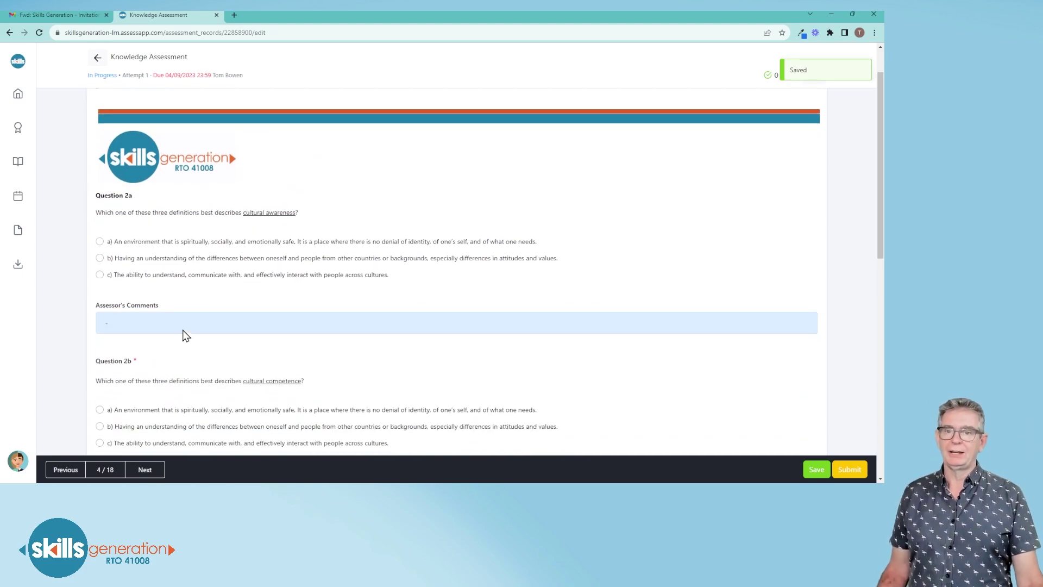
pyautogui.scroll(-2, 223, 265)
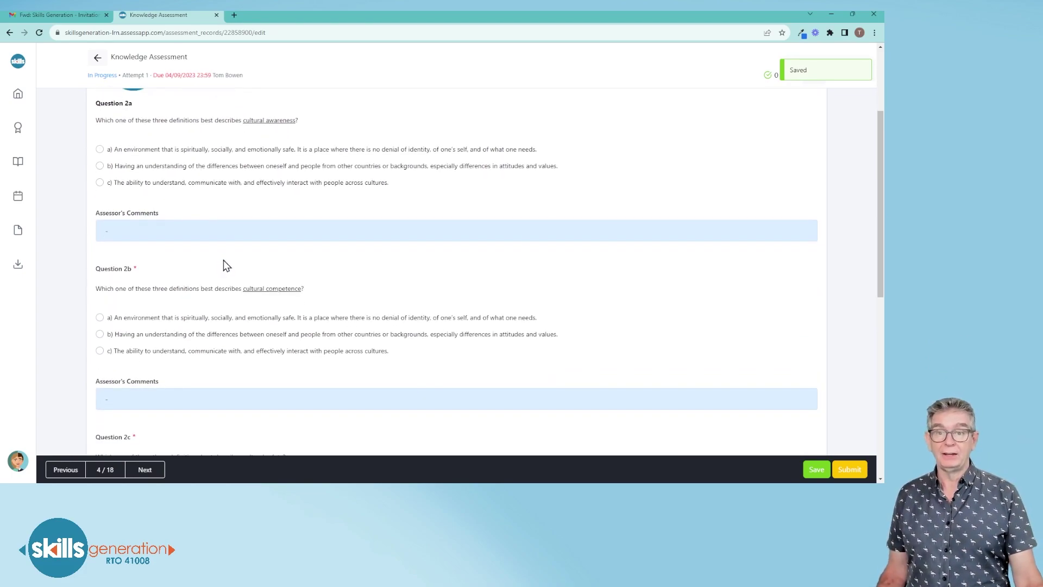
pyautogui.scroll(-1, 226, 257)
pyautogui.scroll(-1, 216, 268)
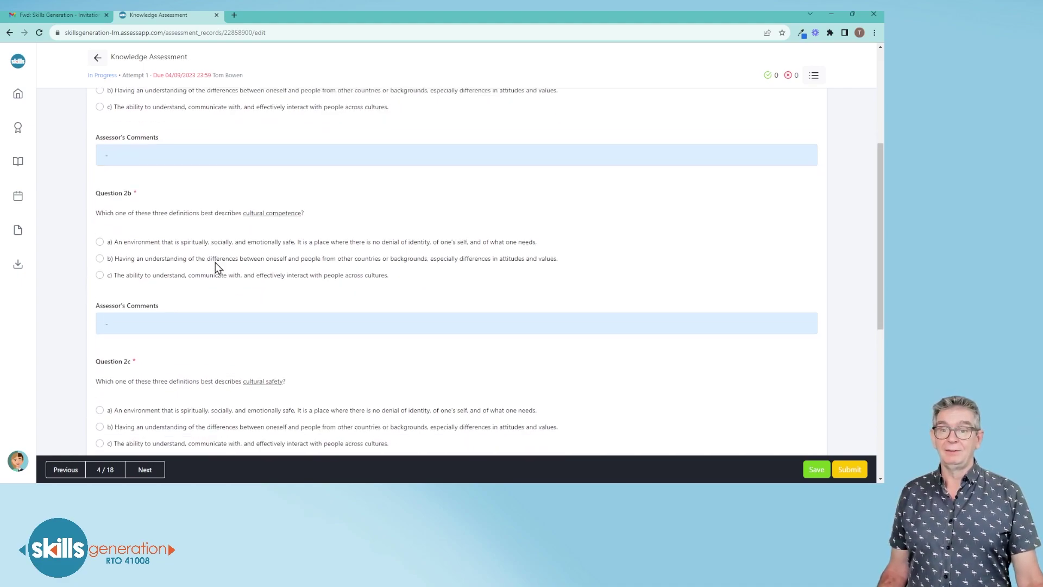
pyautogui.scroll(-1, 216, 268)
pyautogui.scroll(-3, 216, 268)
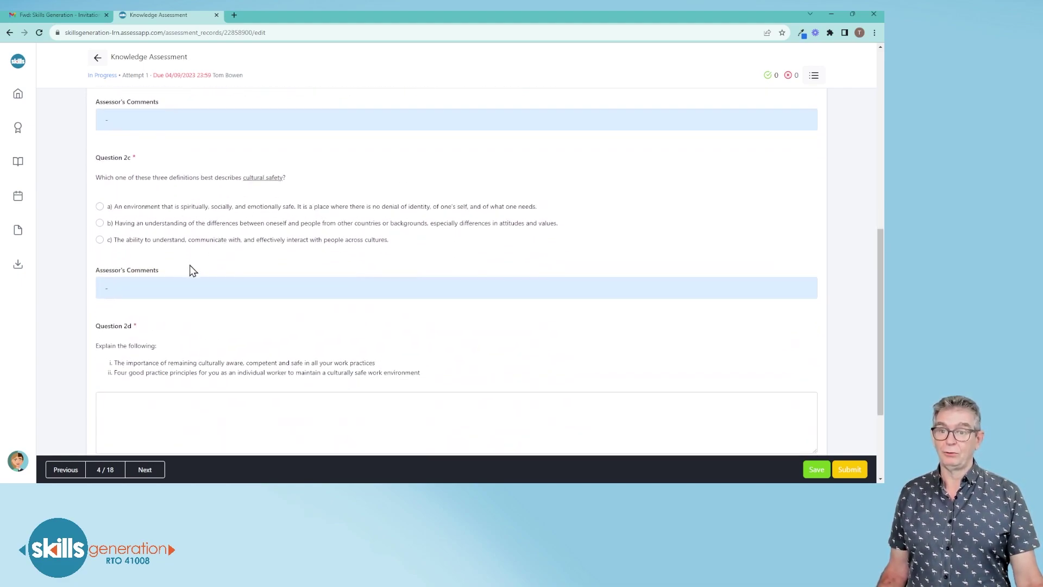
pyautogui.scroll(-2, 191, 271)
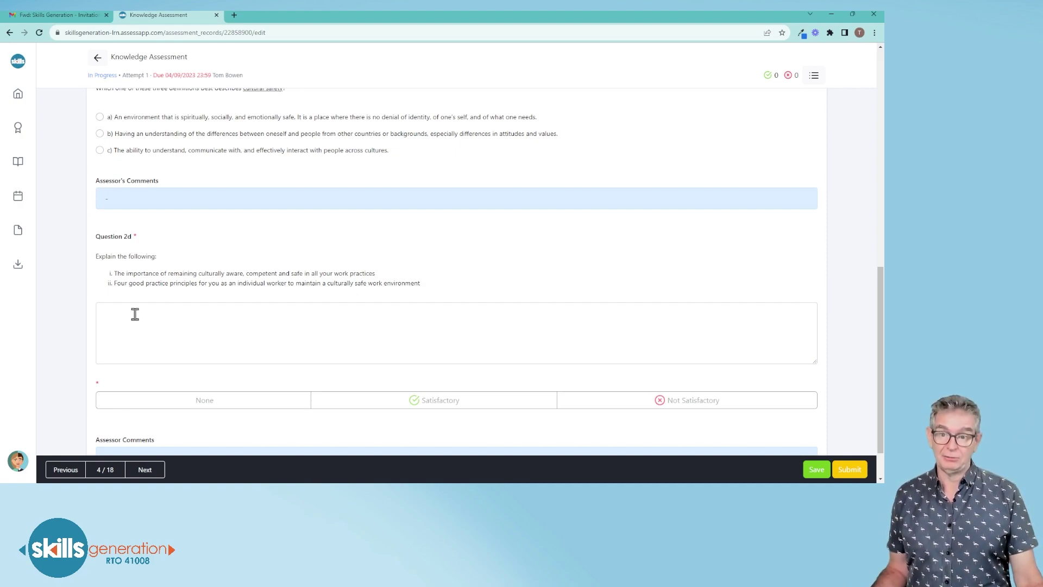
pyautogui.scroll(-1, 131, 329)
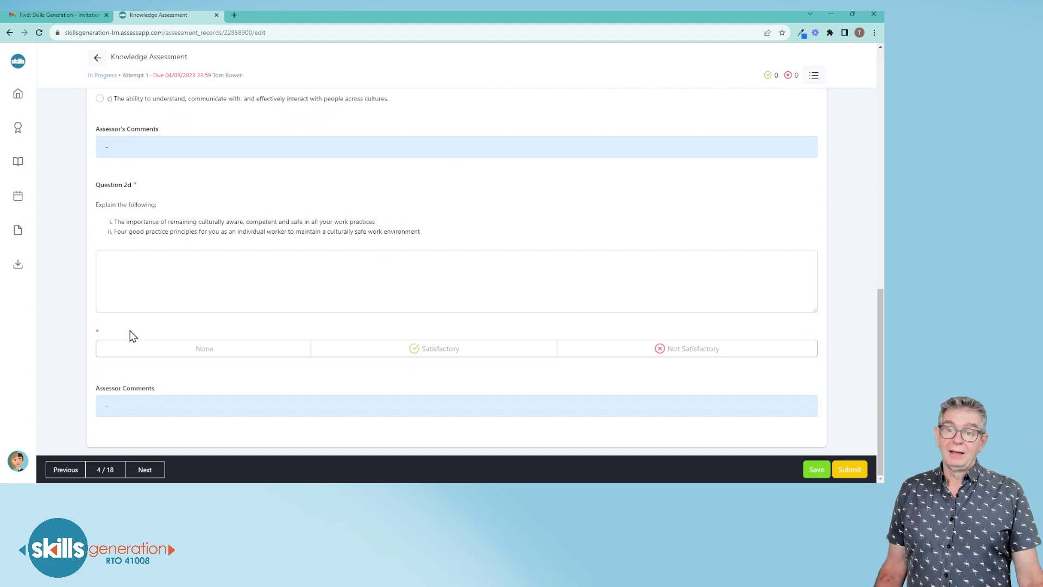
# Advance past Questions 3 and 4, then jump to Question 11 via the Sections list
pyautogui.click(146, 470)
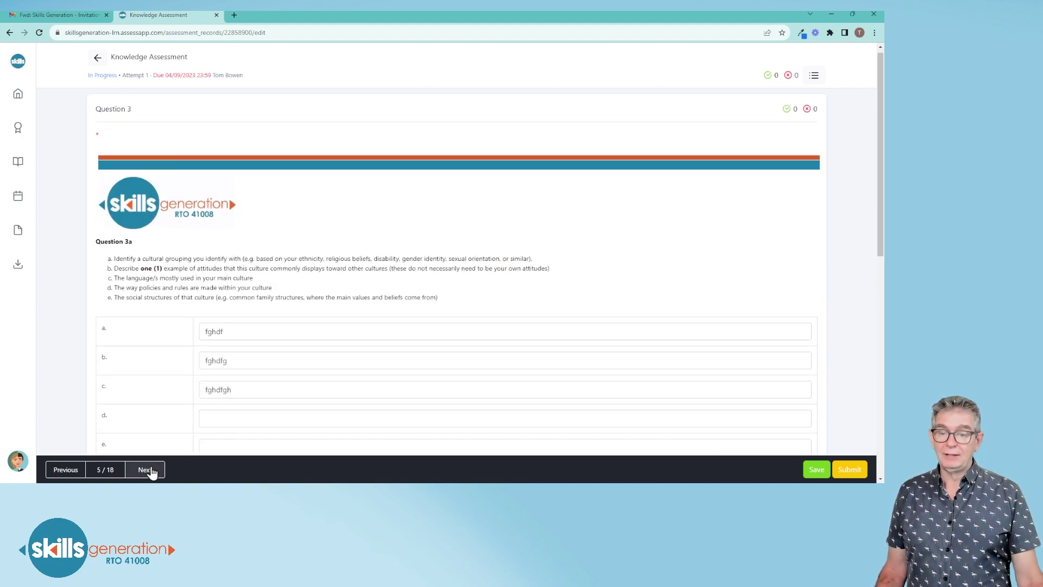
pyautogui.click(151, 471)
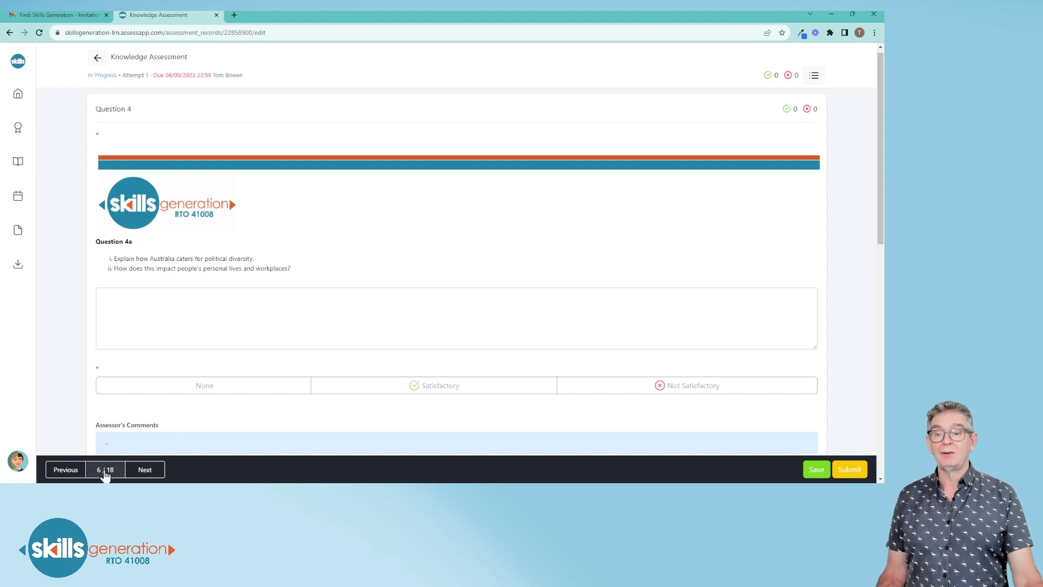
pyautogui.click(105, 470)
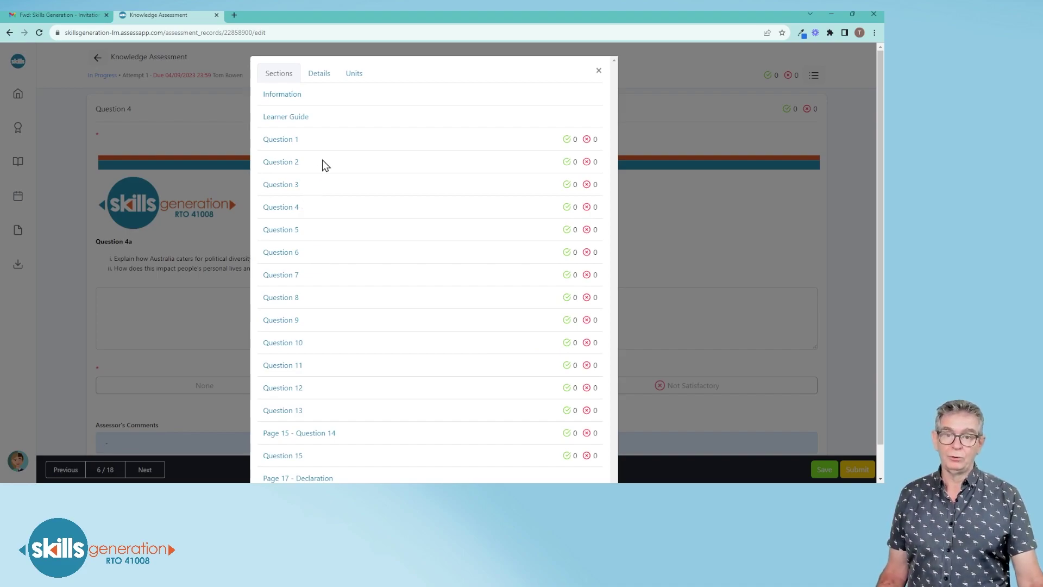
pyautogui.scroll(-1, 325, 165)
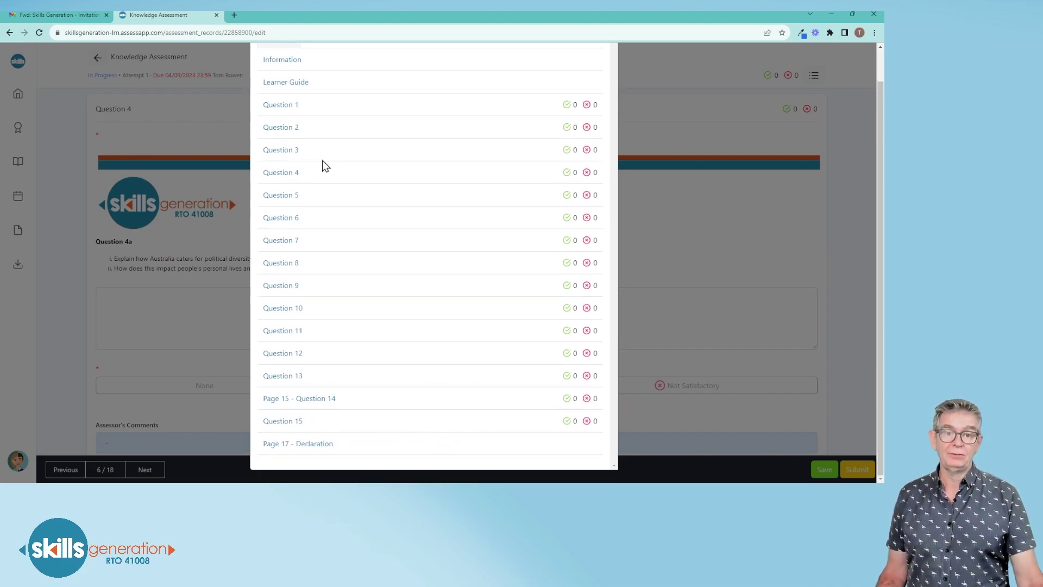
pyautogui.click(294, 335)
pyautogui.click(106, 471)
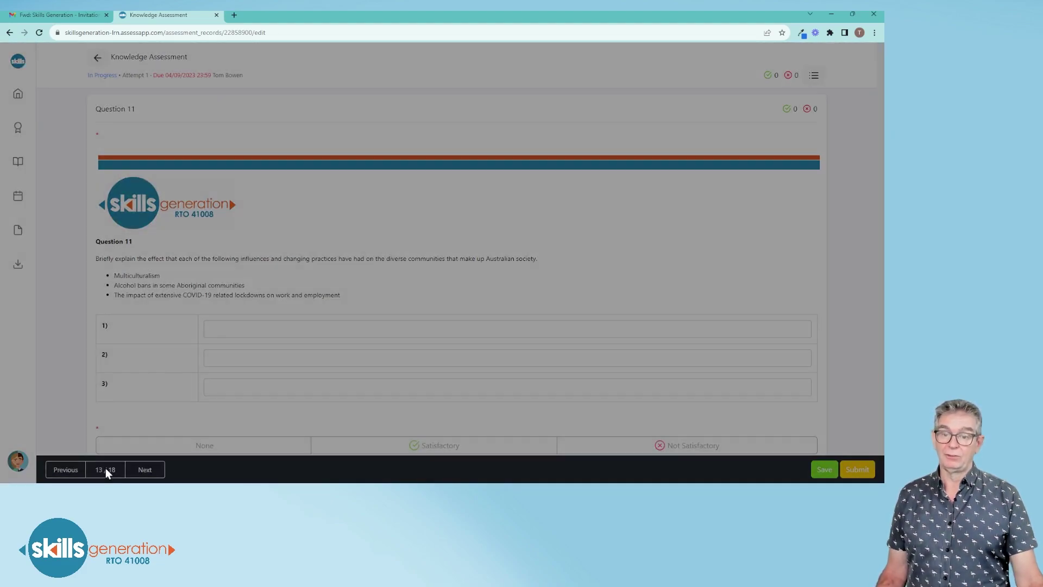
pyautogui.scroll(-1, 332, 391)
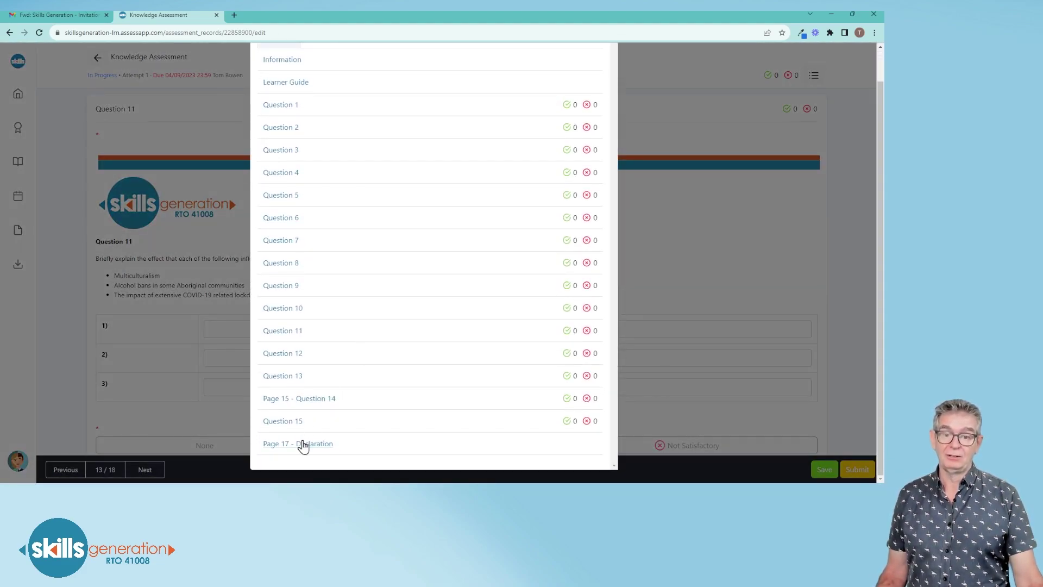
# Jump to Page 17 - Declaration and scroll to the unsigned Student Declaration dated 23/08/2023
pyautogui.click(308, 445)
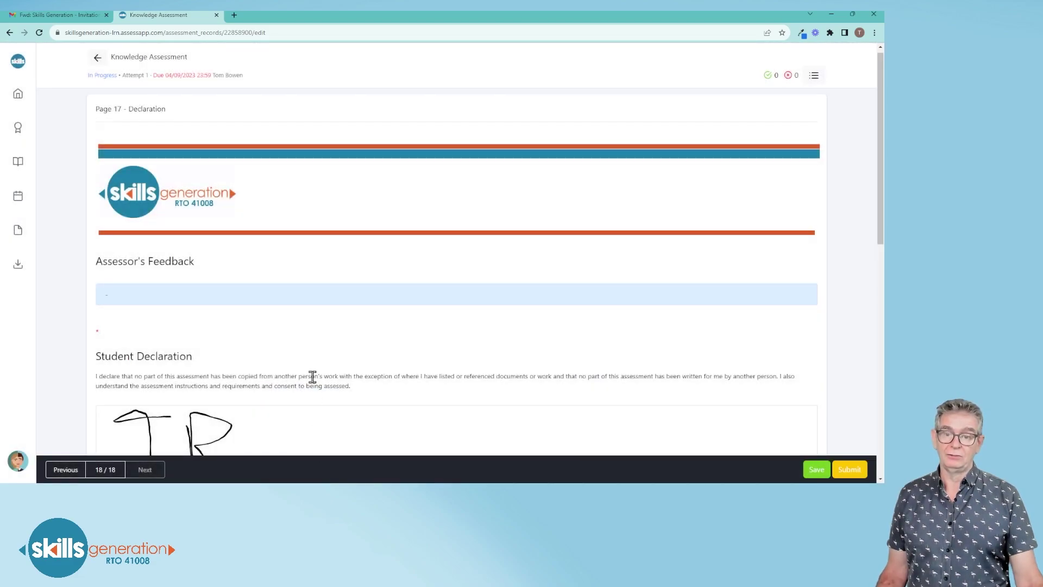
pyautogui.scroll(-3, 298, 373)
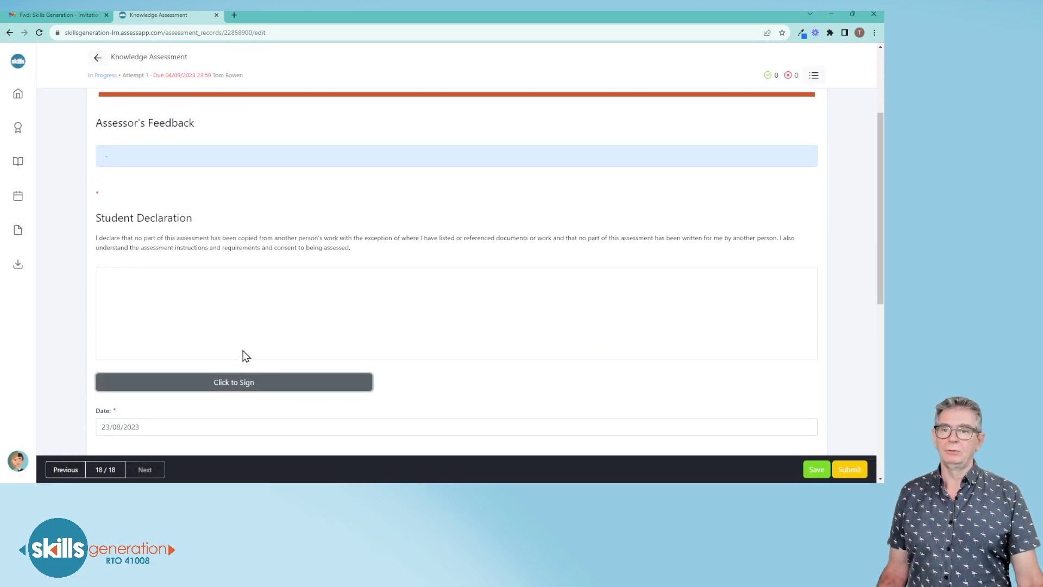
pyautogui.scroll(1, 244, 356)
pyautogui.scroll(2, 161, 291)
pyautogui.scroll(-2, 136, 212)
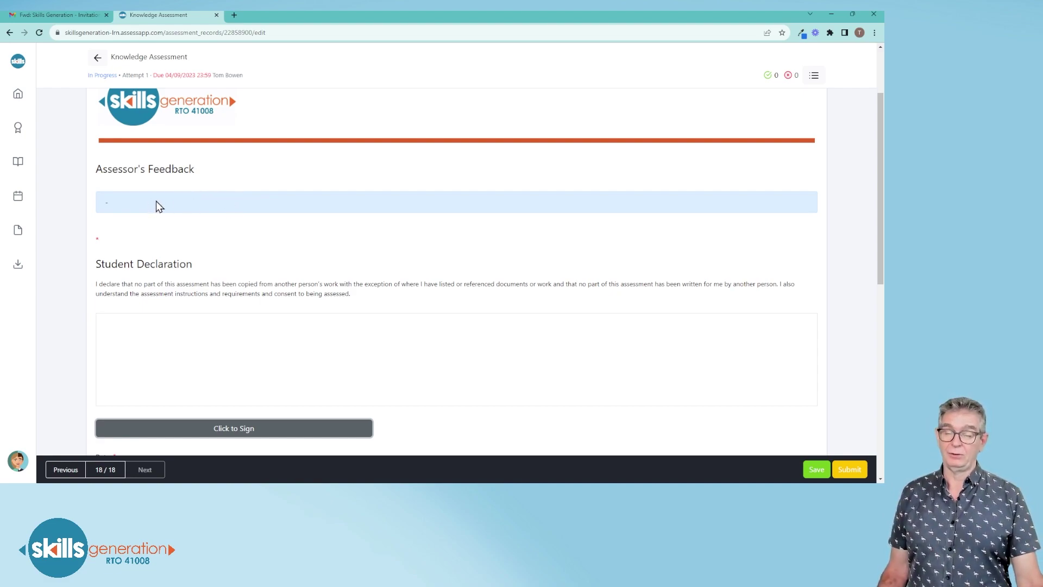
pyautogui.scroll(-2, 163, 212)
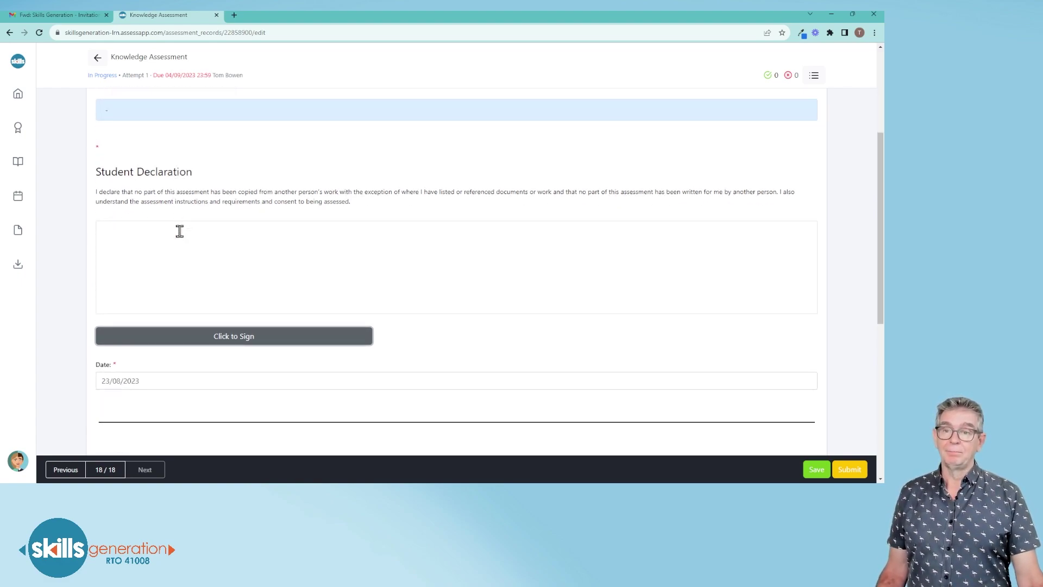
# Draw the initials TB in the declaration signature pad, then clear it to redraw
pyautogui.click(243, 342)
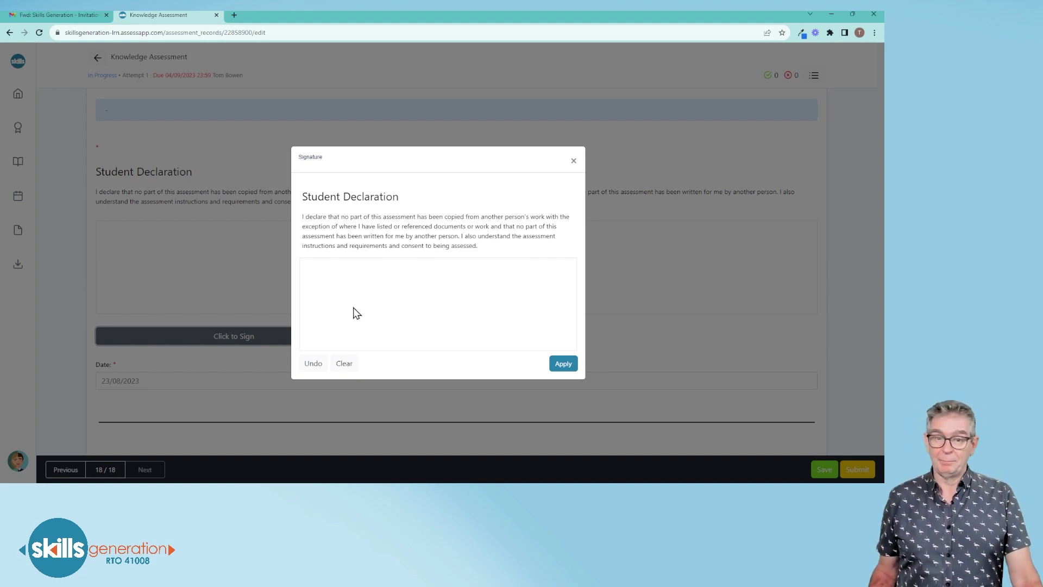
pyautogui.moveTo(354, 307)
pyautogui.mouseDown()
pyautogui.moveTo(381, 277)
pyautogui.moveTo(386, 323)
pyautogui.mouseUp()
pyautogui.moveTo(389, 273); pyautogui.dragTo(348, 278)
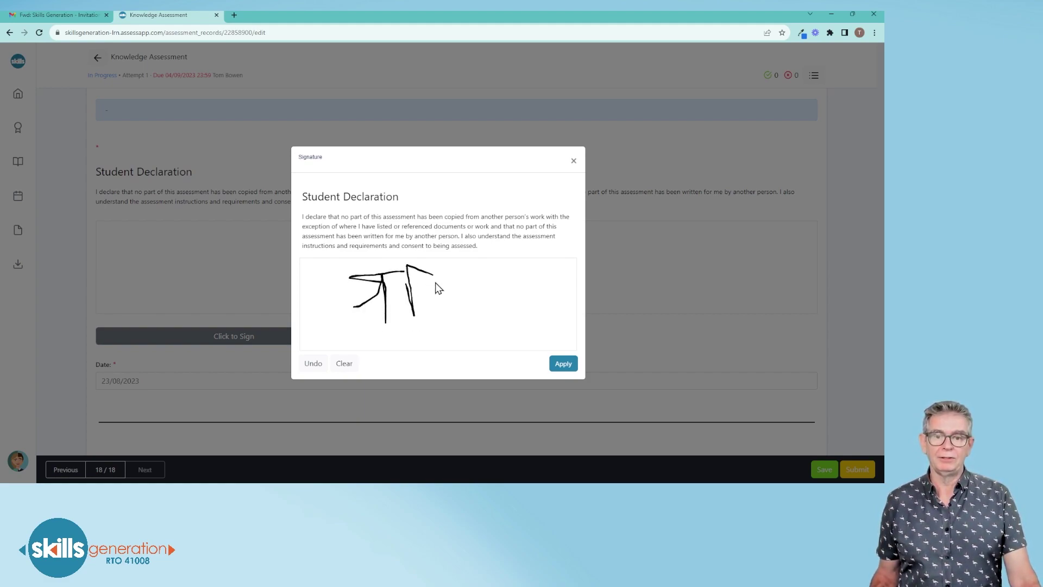
pyautogui.moveTo(411, 302)
pyautogui.mouseDown()
pyautogui.moveTo(401, 297)
pyautogui.moveTo(402, 308)
pyautogui.moveTo(397, 263)
pyautogui.moveTo(438, 268)
pyautogui.moveTo(447, 312)
pyautogui.moveTo(446, 266)
pyautogui.moveTo(478, 315)
pyautogui.moveTo(448, 311)
pyautogui.mouseUp()
pyautogui.click(352, 371)
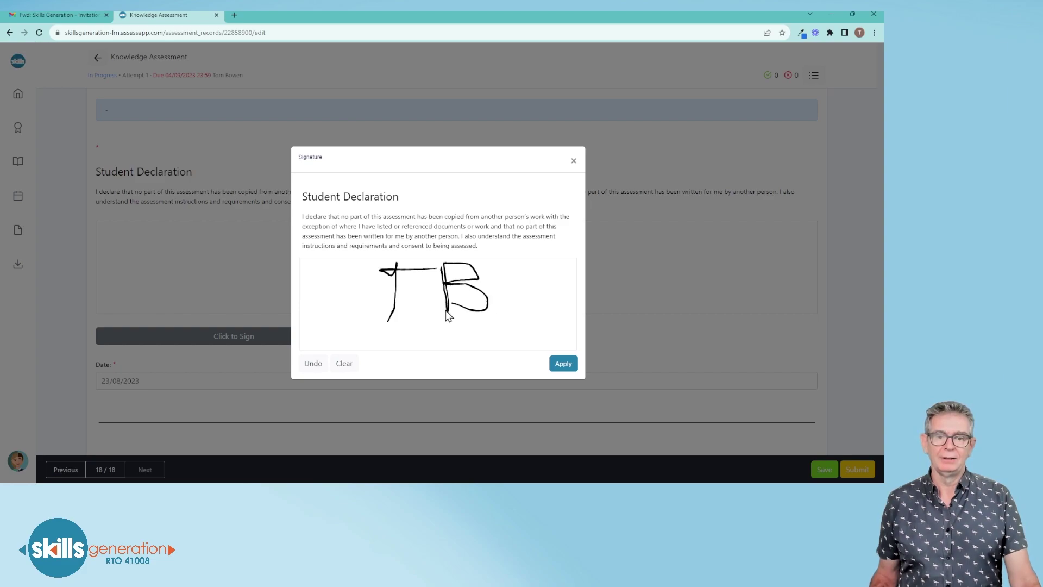
# Apply the TB signature and set the declaration date to 16/08/2023
pyautogui.click(561, 371)
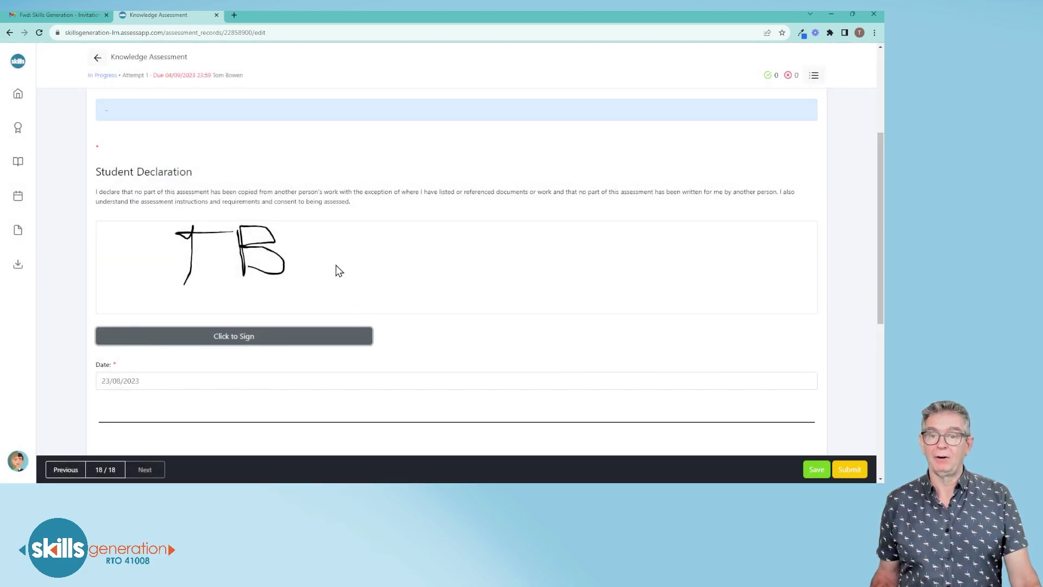
pyautogui.click(131, 381)
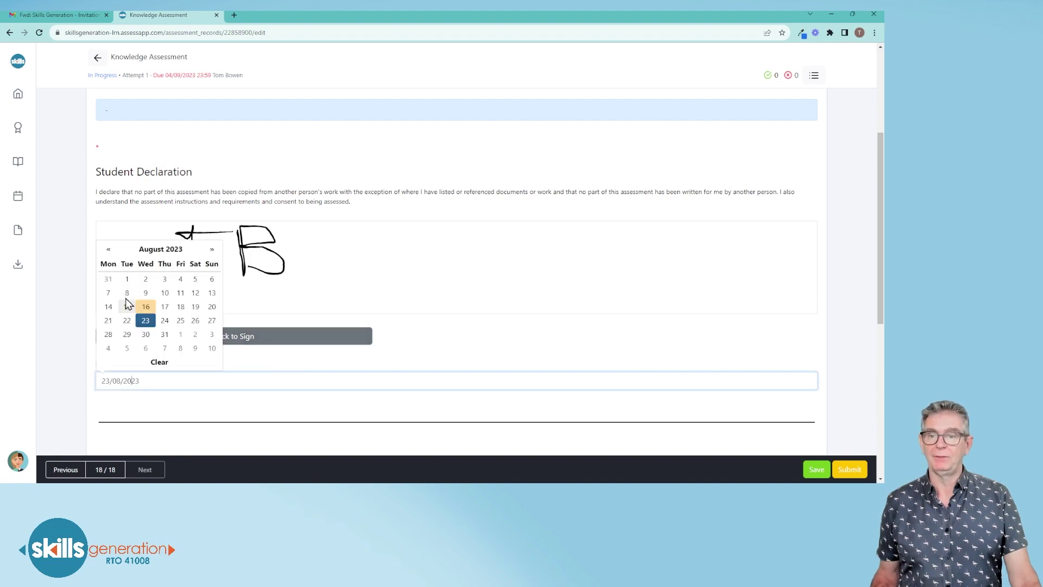
pyautogui.click(145, 307)
pyautogui.scroll(-1, 202, 358)
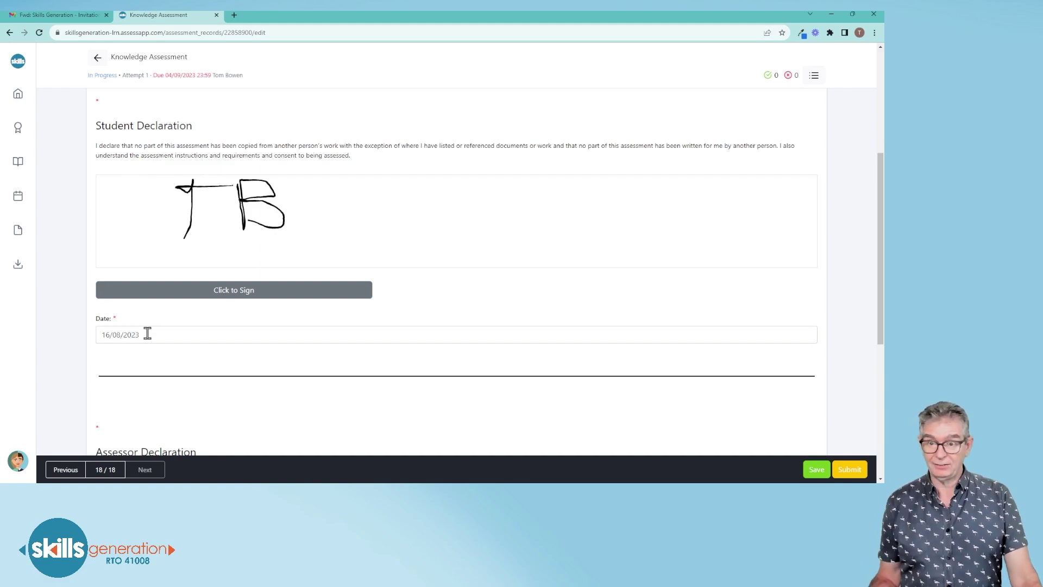
pyautogui.scroll(1, 204, 318)
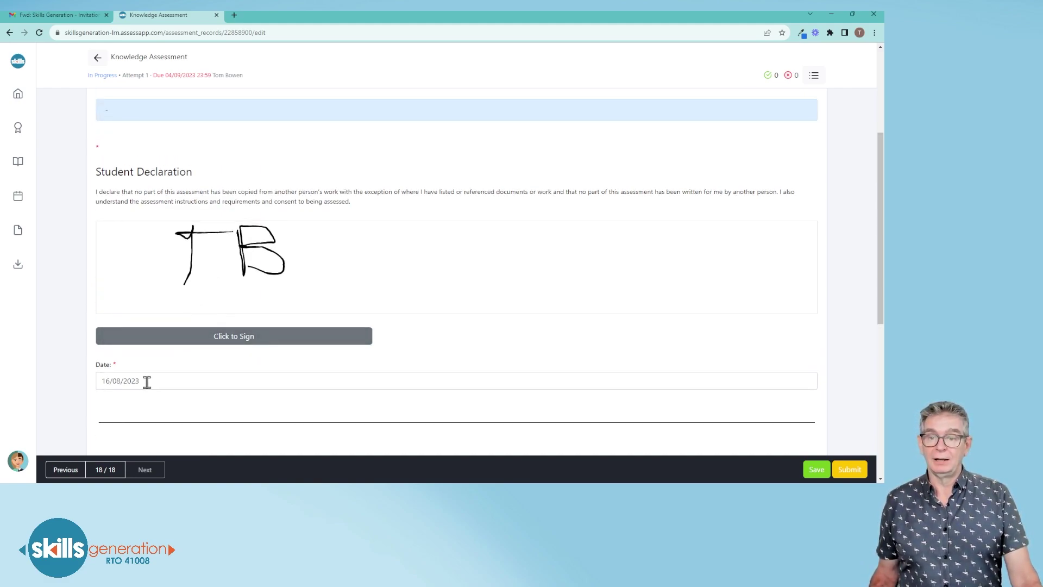
pyautogui.scroll(-5, 295, 380)
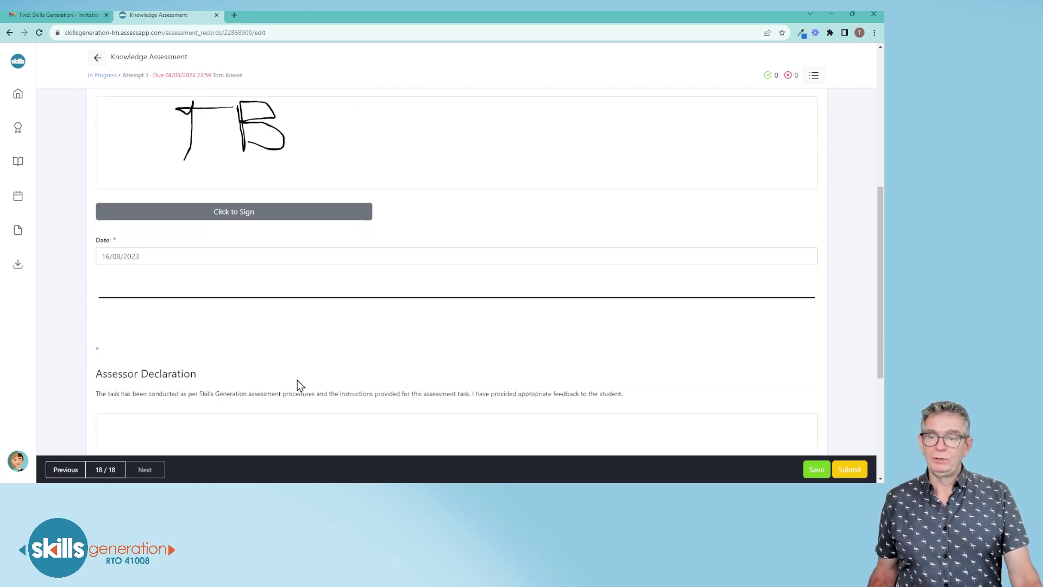
# Scroll to the end of page 18 showing the empty Assessor Declaration
pyautogui.scroll(-1, 298, 384)
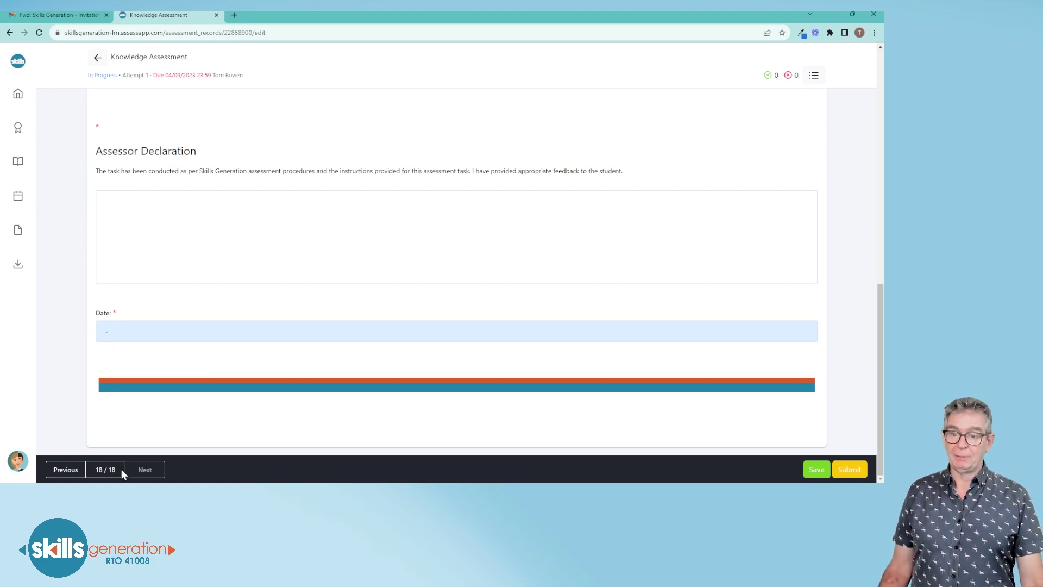
# Return to Question 1 and add 'New Response:' and 'cvbcvbcn' below the Question 1a answer
pyautogui.click(113, 471)
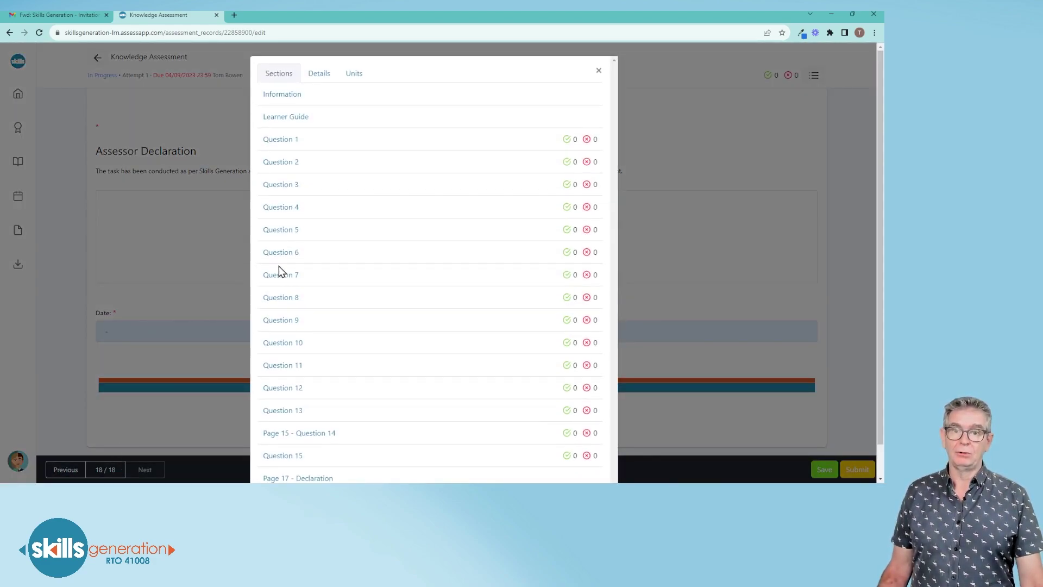
pyautogui.click(280, 140)
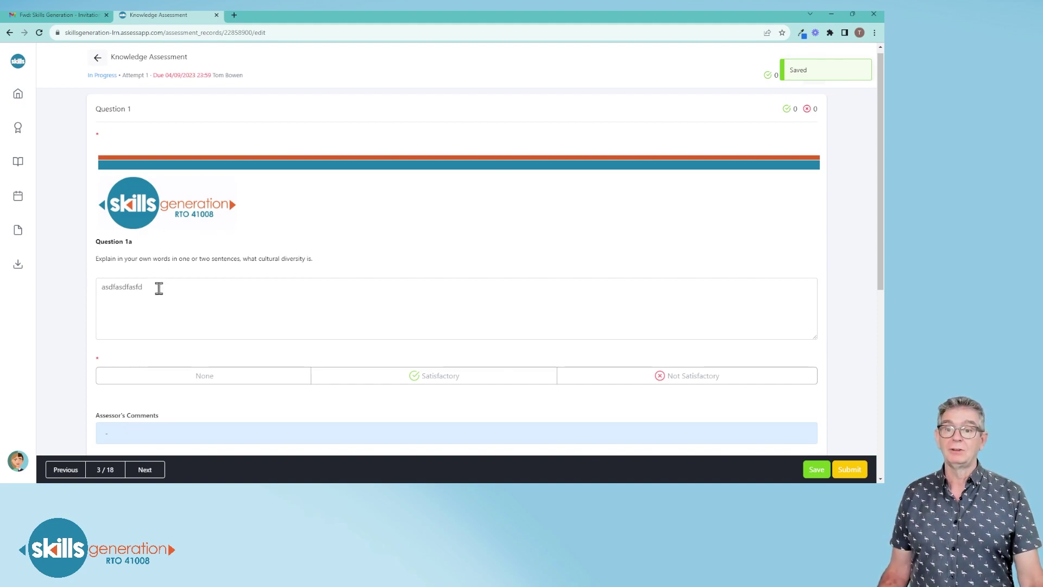
pyautogui.click(159, 288)
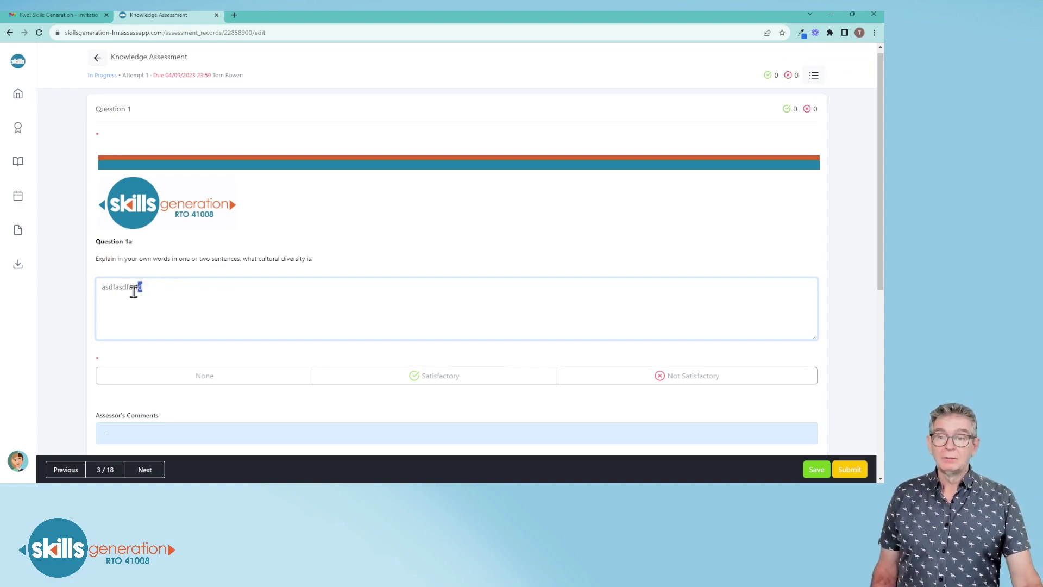
pyautogui.moveTo(142, 288); pyautogui.dragTo(99, 292)
pyautogui.click(154, 291)
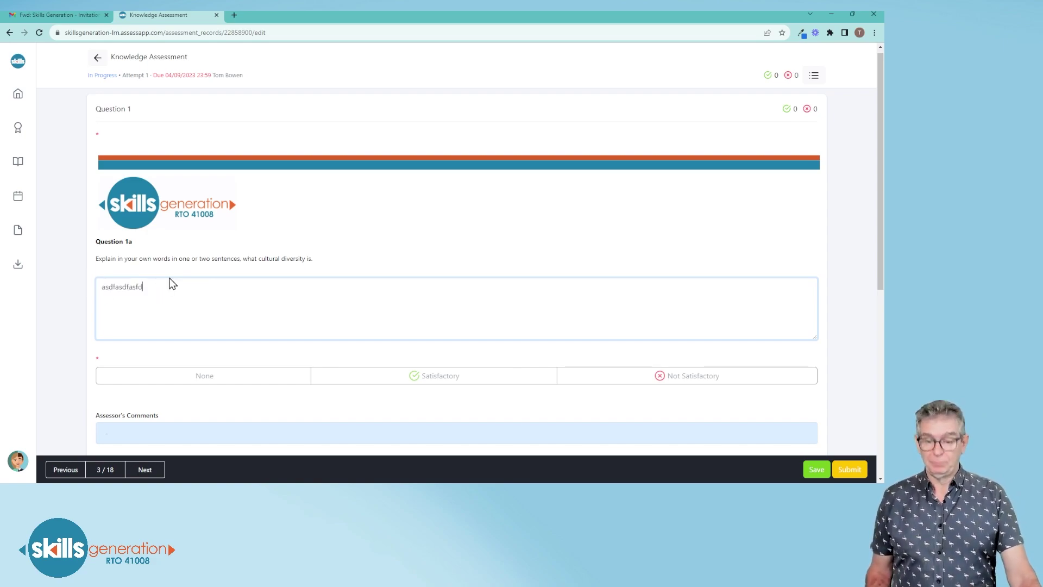
pyautogui.press('Return')
pyautogui.write('New')
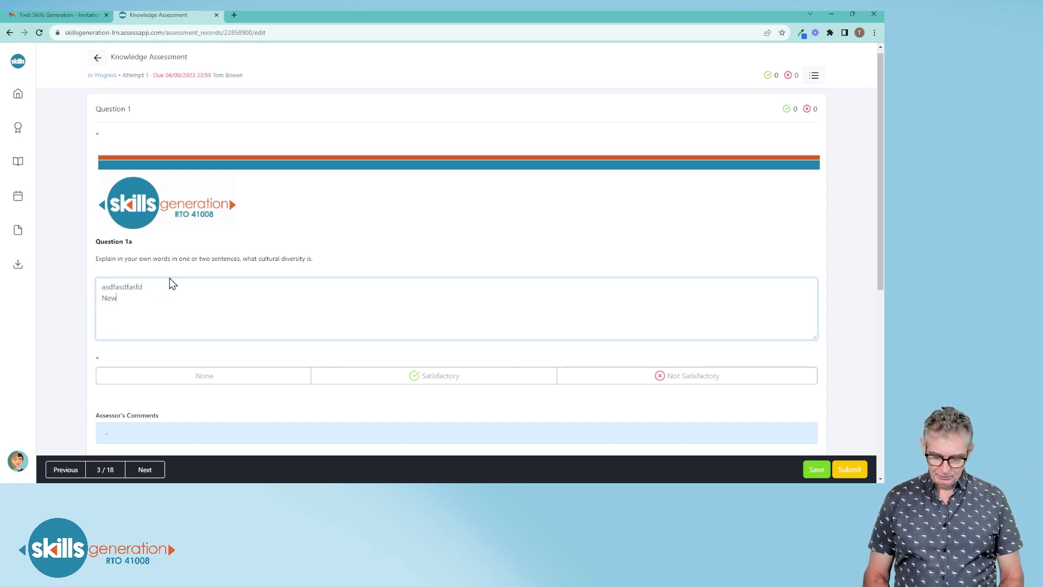
pyautogui.write(' Respon')
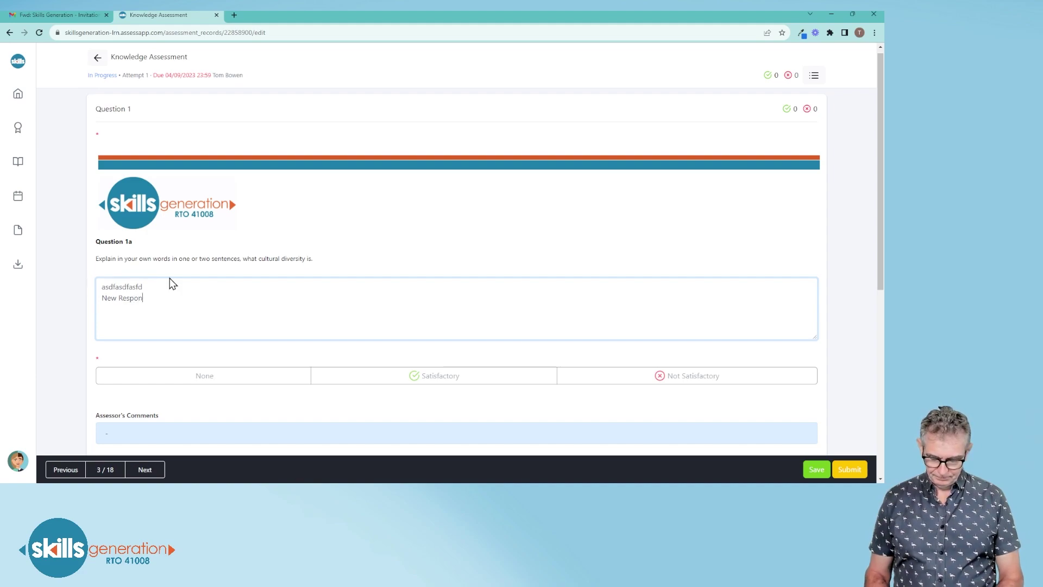
pyautogui.write('se:')
pyautogui.press('Return')
pyautogui.write('cvbcvbcn')
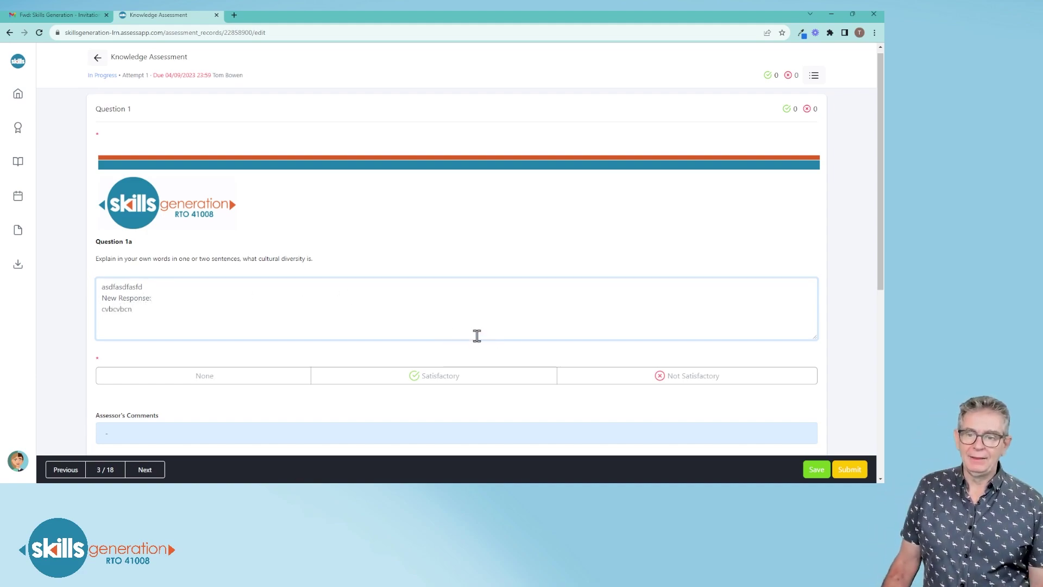
pyautogui.scroll(-1, 268, 307)
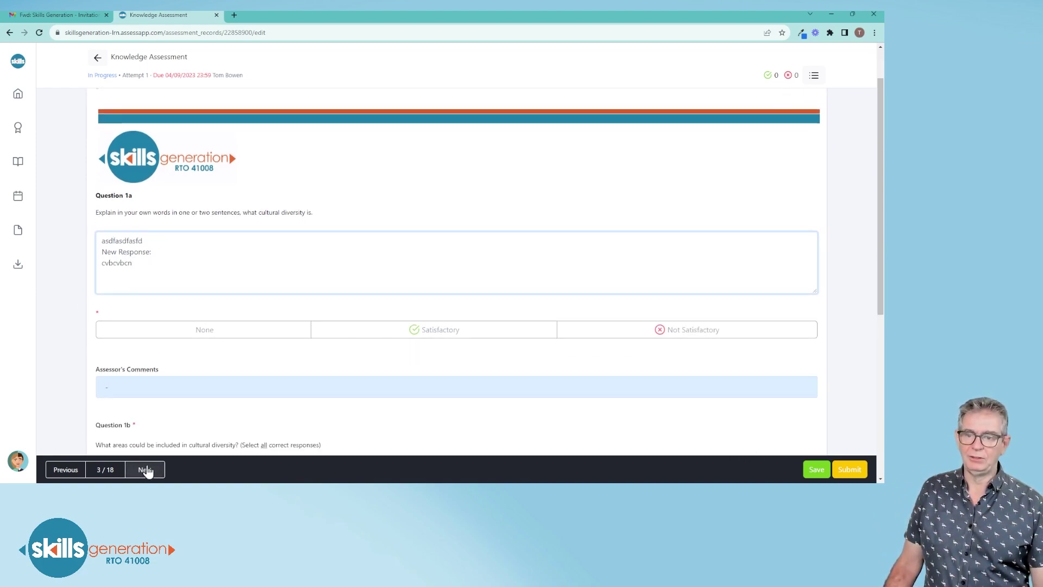
pyautogui.scroll(-1, 145, 467)
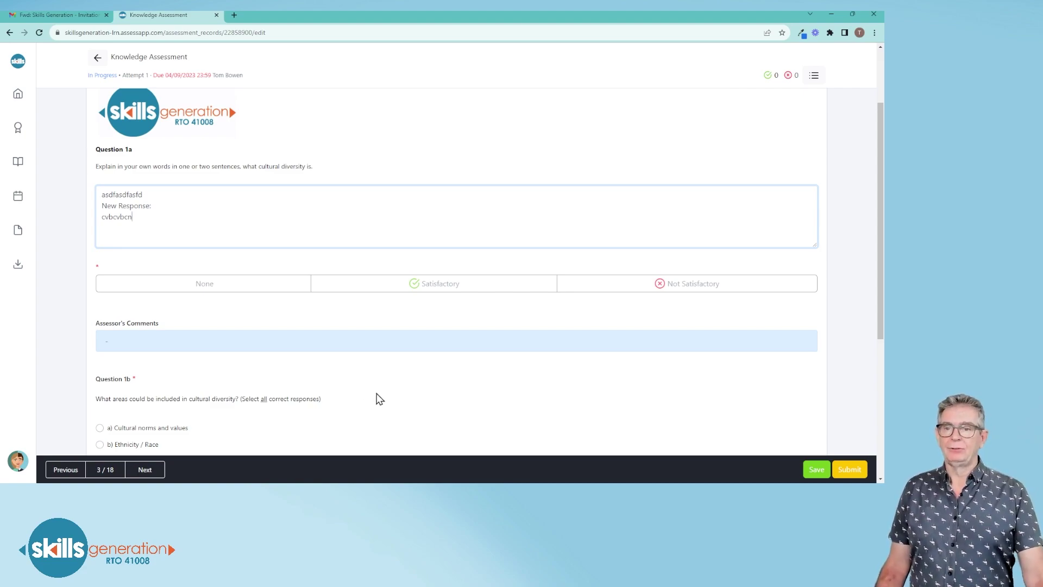
pyautogui.scroll(2, 347, 408)
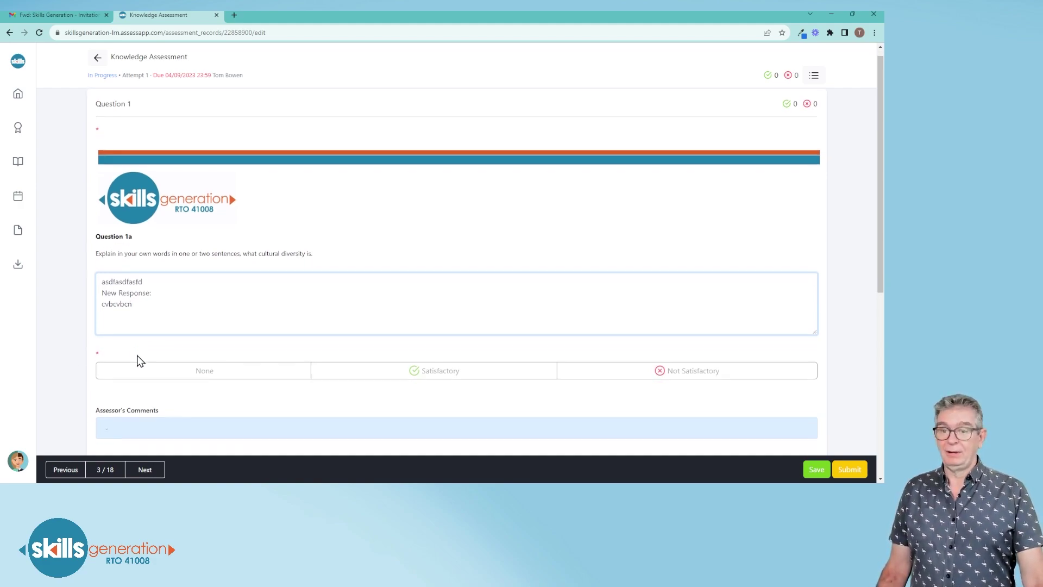
pyautogui.scroll(-2, 144, 361)
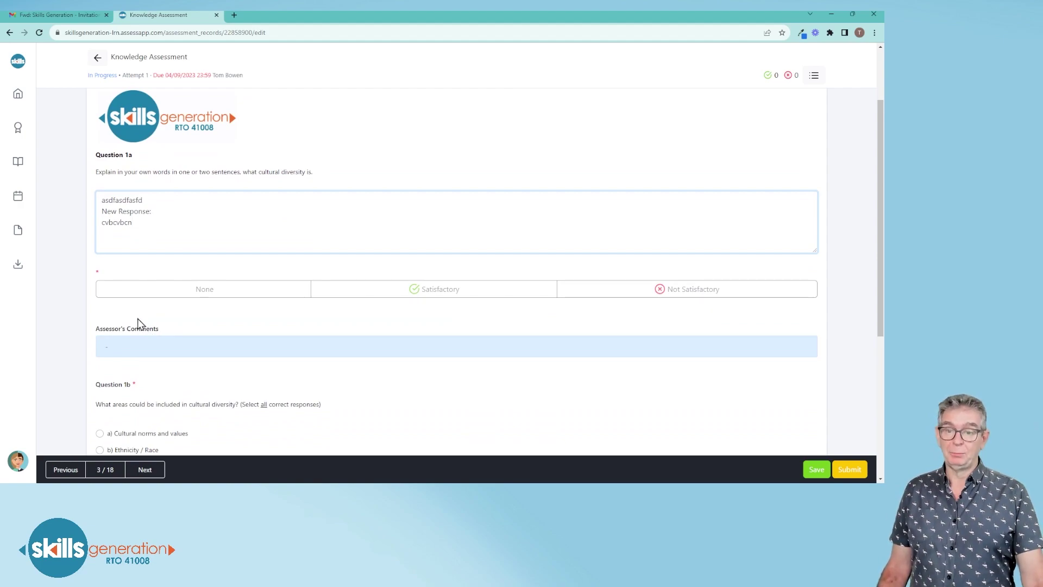